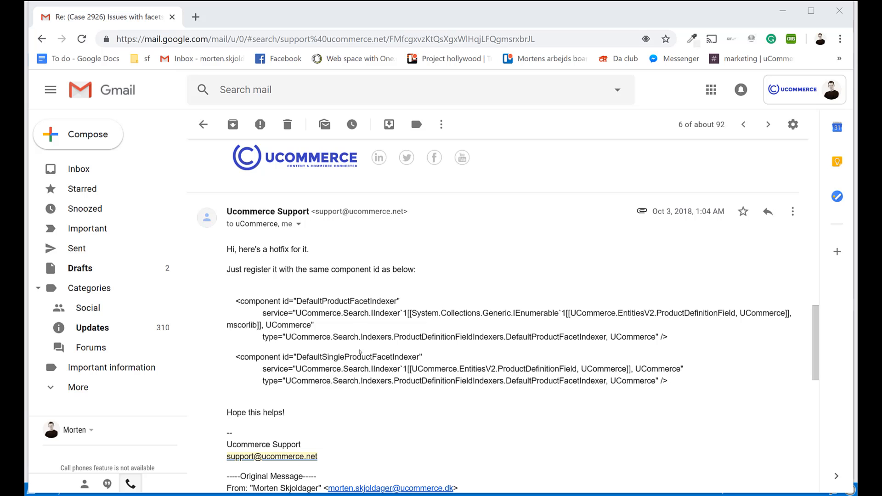
pyautogui.scroll(-3, 359, 353)
pyautogui.scroll(-2, 359, 352)
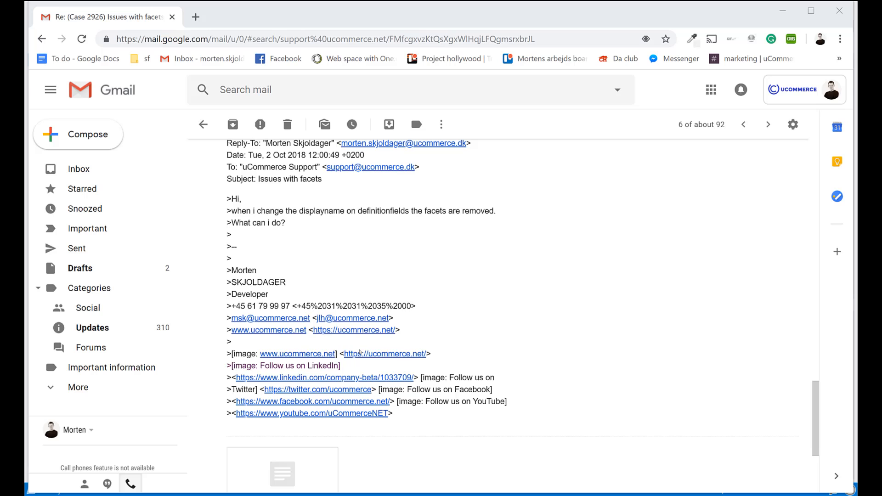
pyautogui.scroll(-1, 359, 353)
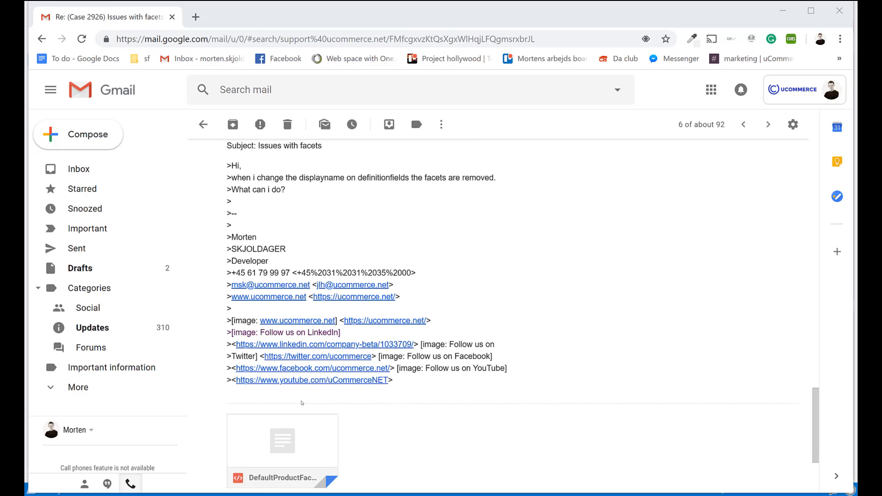
pyautogui.moveTo(283, 468)
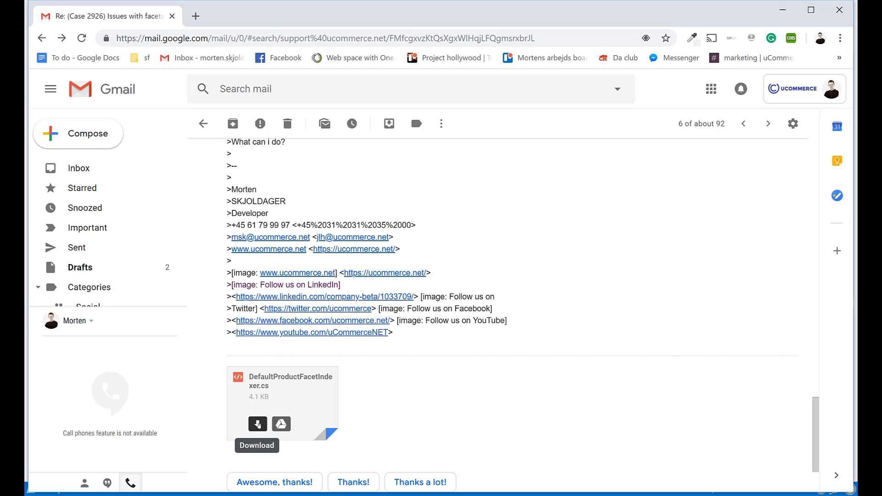
# Download the DefaultProductFacetIndexer.cs attachment from the support reply
pyautogui.click(259, 425)
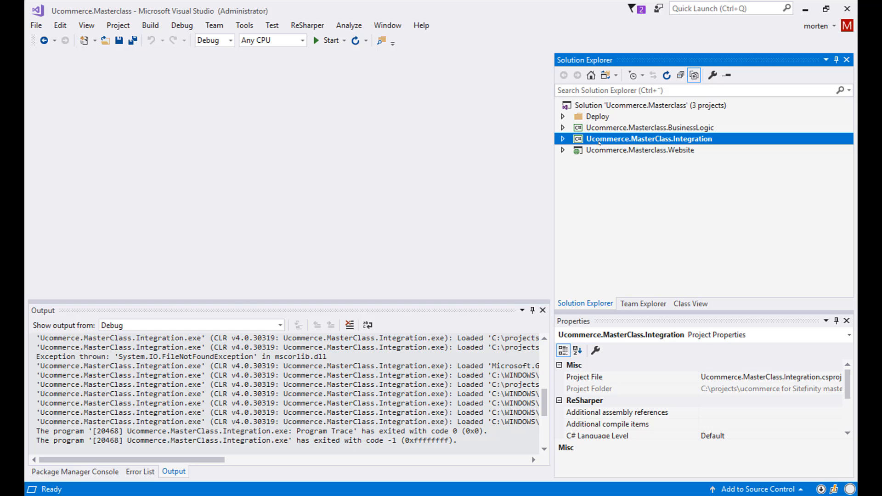
# Open the Ucommerce.Masterclass.BusinessLogic project folder in File Explorer from Solution Explorer
pyautogui.click(563, 128)
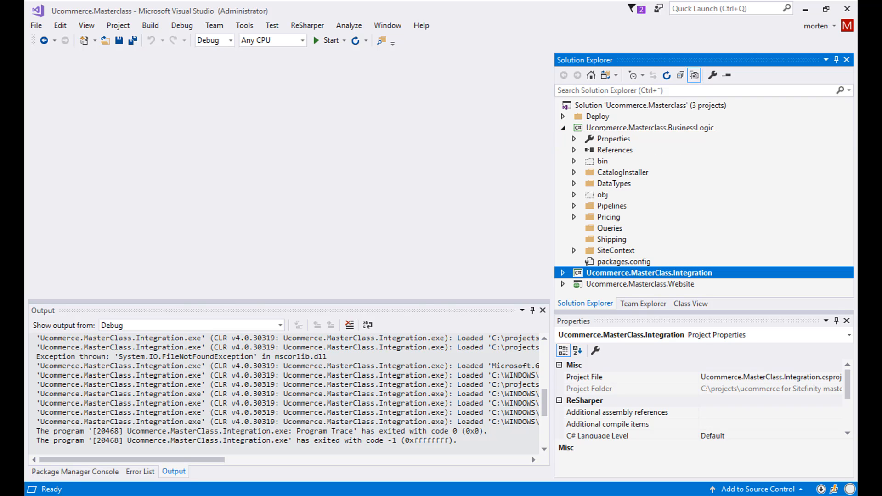
pyautogui.click(604, 129)
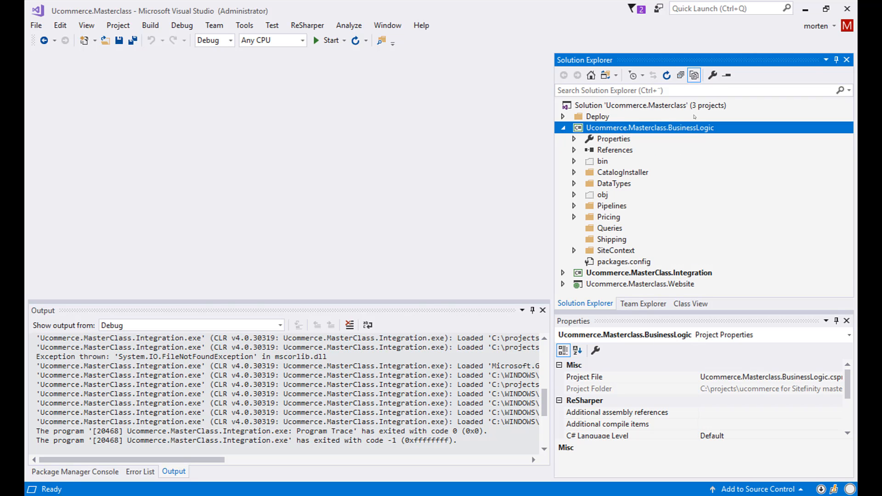
pyautogui.rightClick(680, 132)
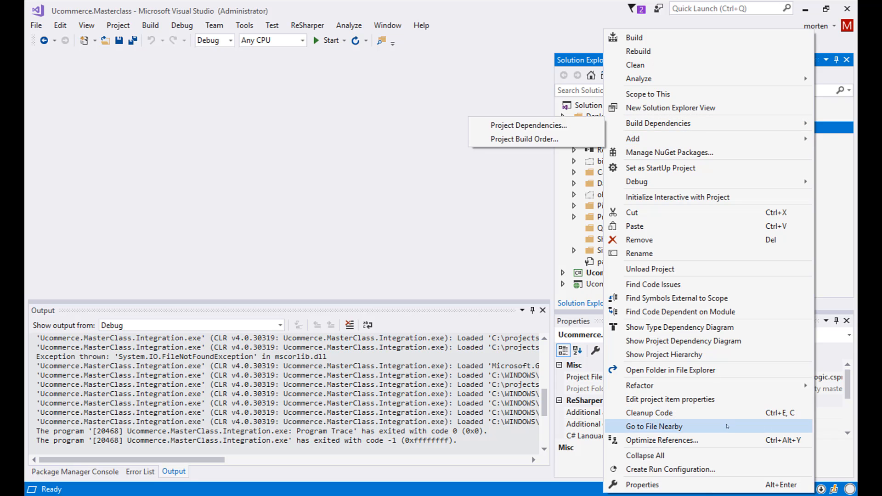
pyautogui.click(729, 371)
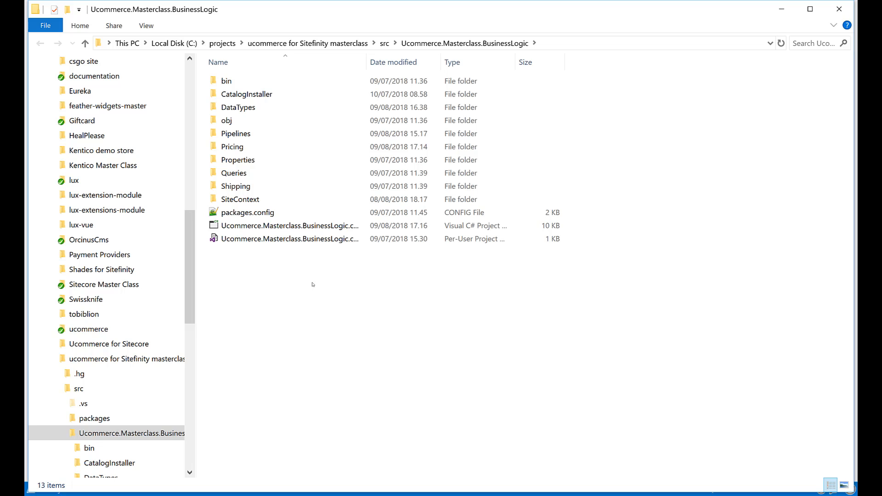
# Create a Patch folder, paste DefaultProductFacetIndexer.cs into it, and return to Visual Studio
pyautogui.rightClick(257, 282)
pyautogui.moveTo(324, 253)
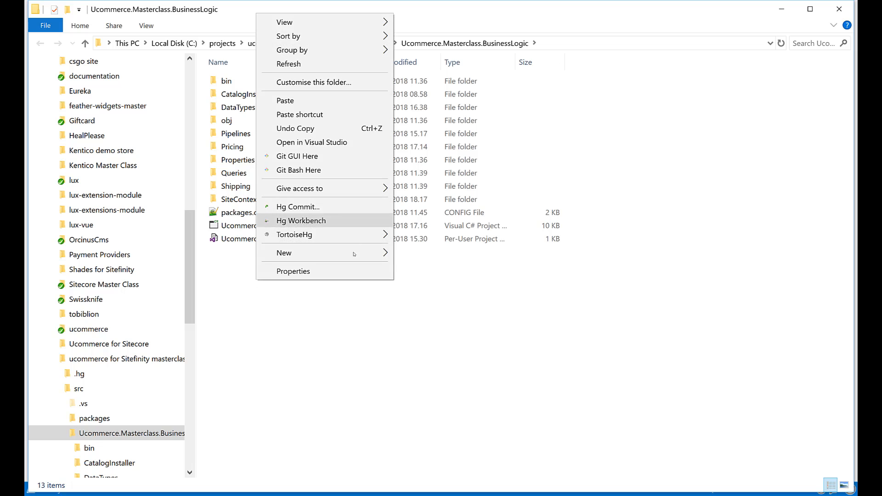
pyautogui.click(441, 255)
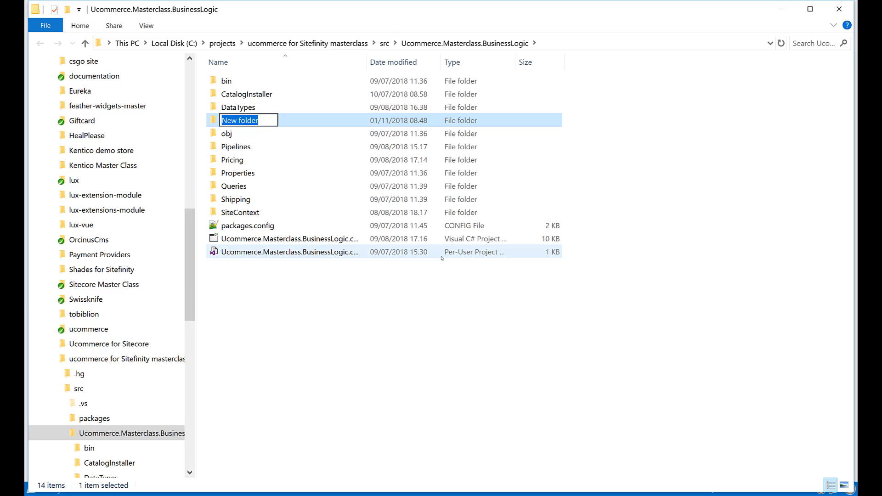
pyautogui.write('Pr')
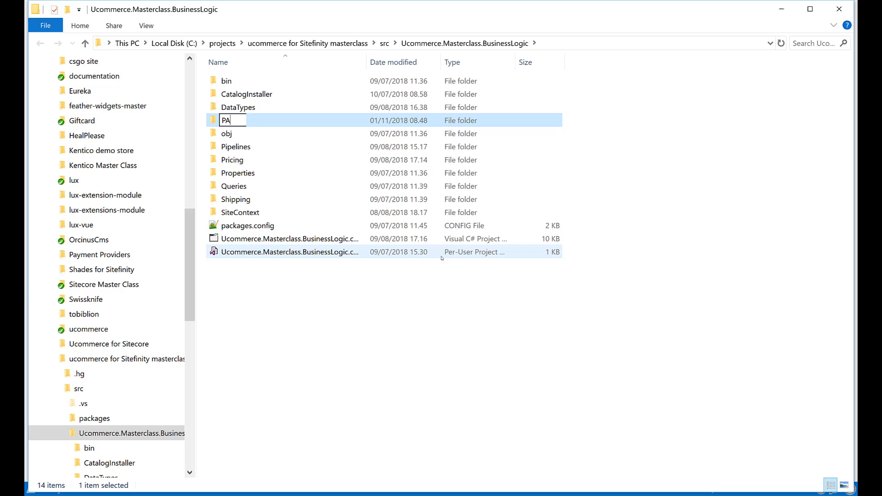
pyautogui.press('BackSpace')
pyautogui.write('atch')
pyautogui.press('Return')
pyautogui.press('Return')
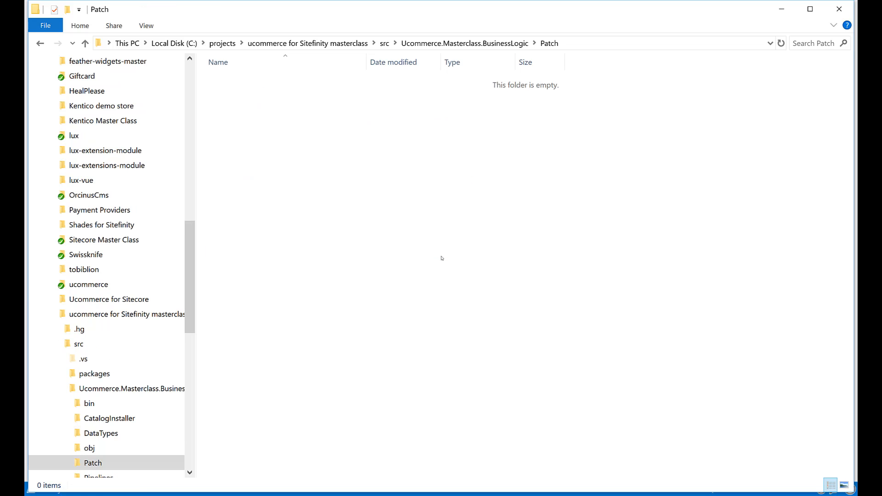
pyautogui.hotkey('ctrl', 'v')
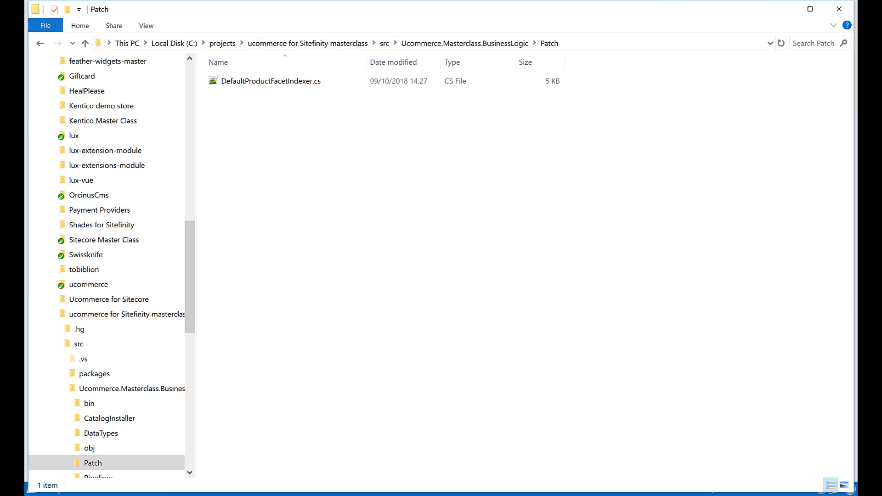
pyautogui.hotkey('alt', 'Tab')
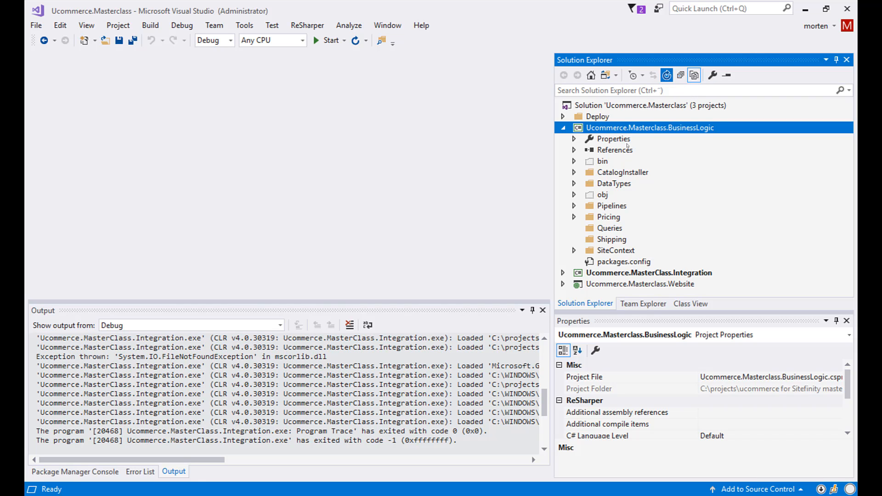
# Include Patch\DefaultProductFacetIndexer.cs in the BusinessLogic project and open it in the editor
pyautogui.click(575, 206)
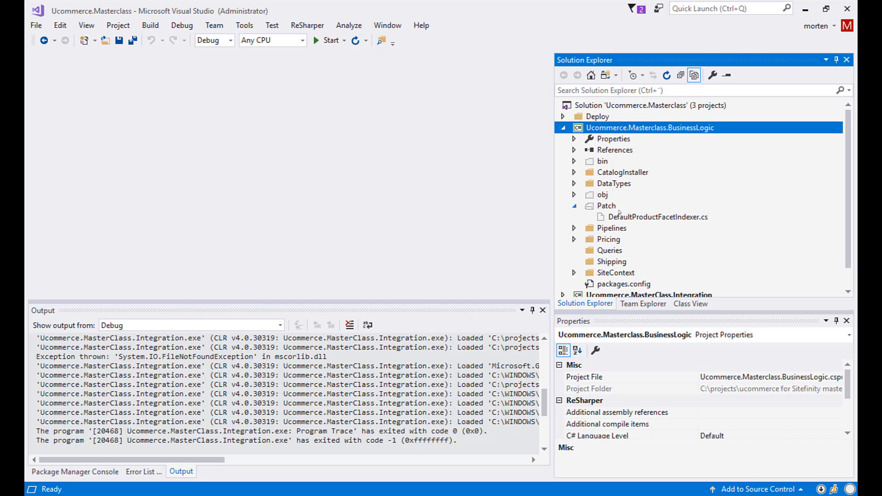
pyautogui.click(620, 216)
pyautogui.rightClick(620, 217)
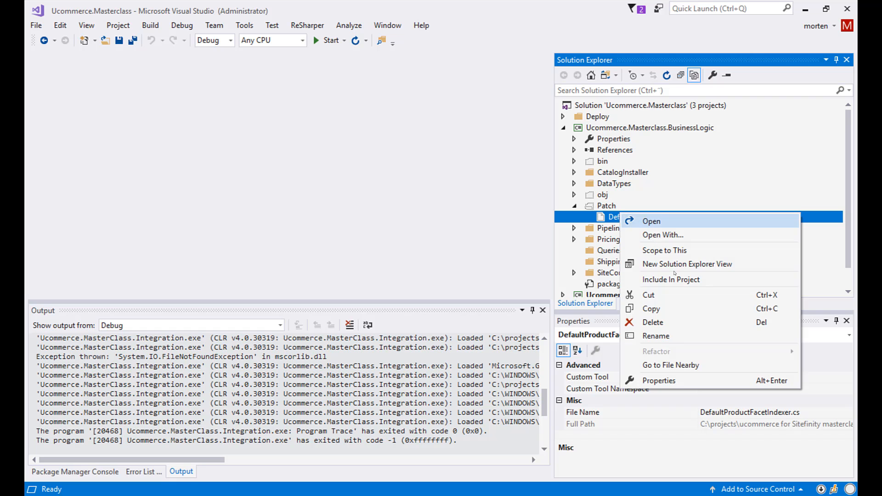
pyautogui.click(677, 280)
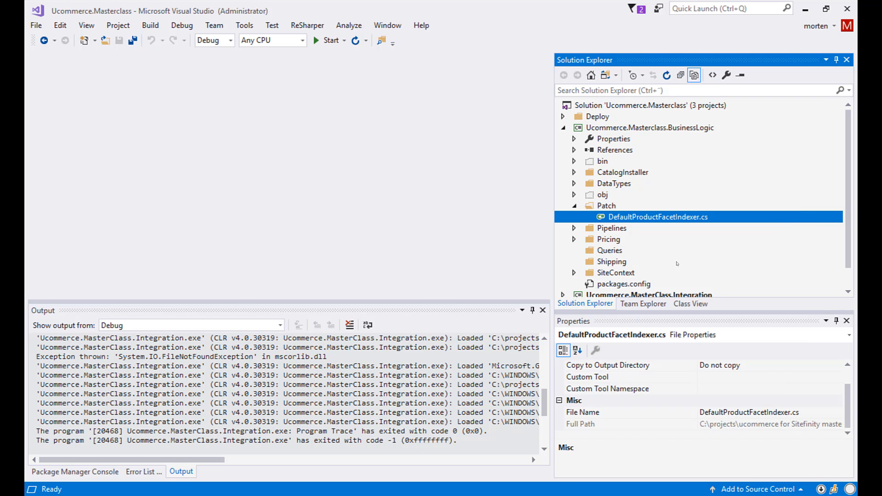
pyautogui.doubleClick(696, 216)
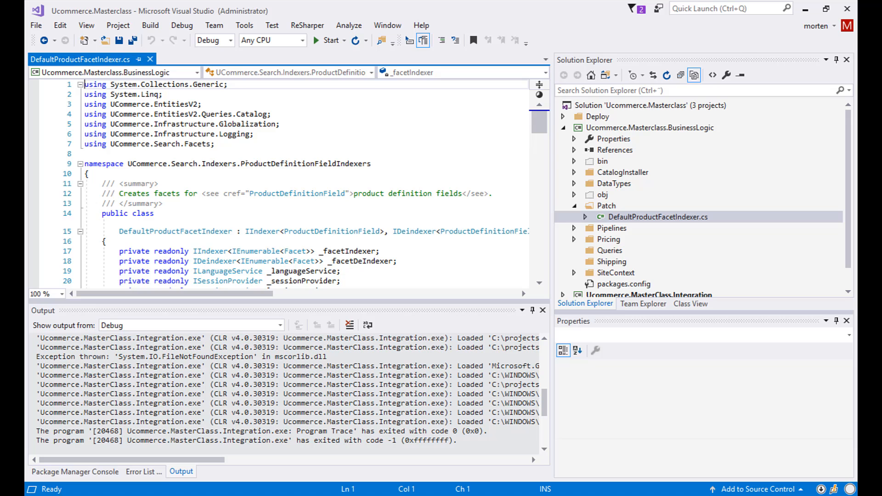
pyautogui.scroll(-3, 275, 200)
pyautogui.scroll(-5, 281, 206)
pyautogui.scroll(-1, 283, 205)
pyautogui.scroll(-7, 283, 205)
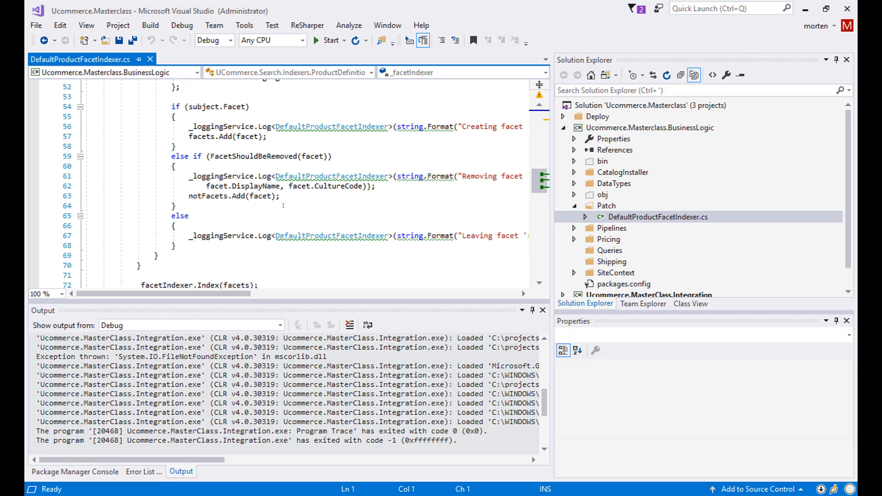
pyautogui.scroll(-2, 283, 206)
pyautogui.scroll(3, 280, 207)
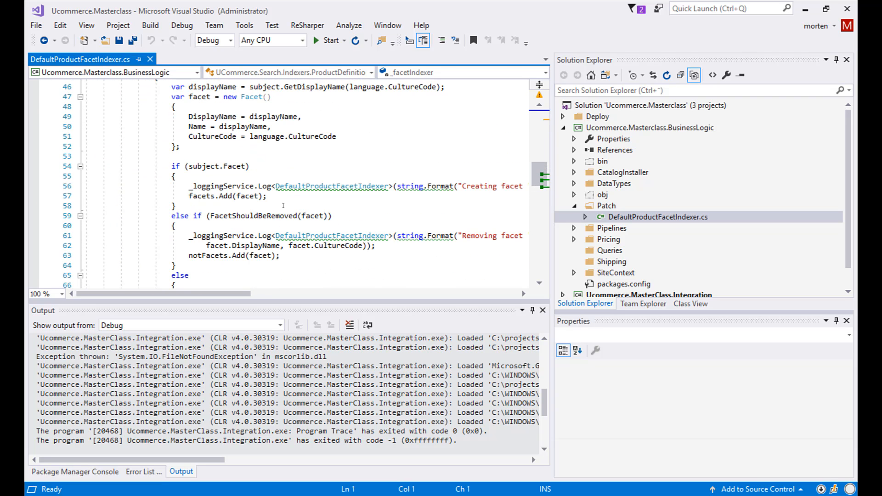
pyautogui.scroll(5, 283, 205)
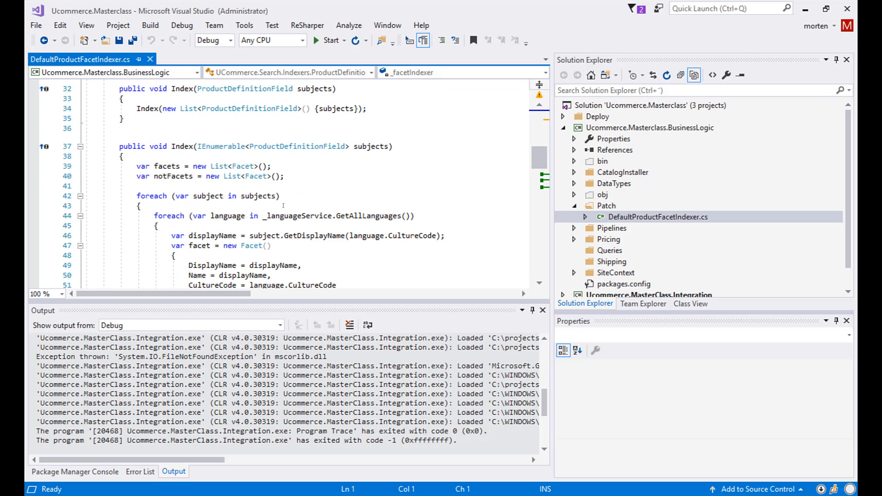
pyautogui.scroll(1, 282, 205)
pyautogui.scroll(2, 282, 205)
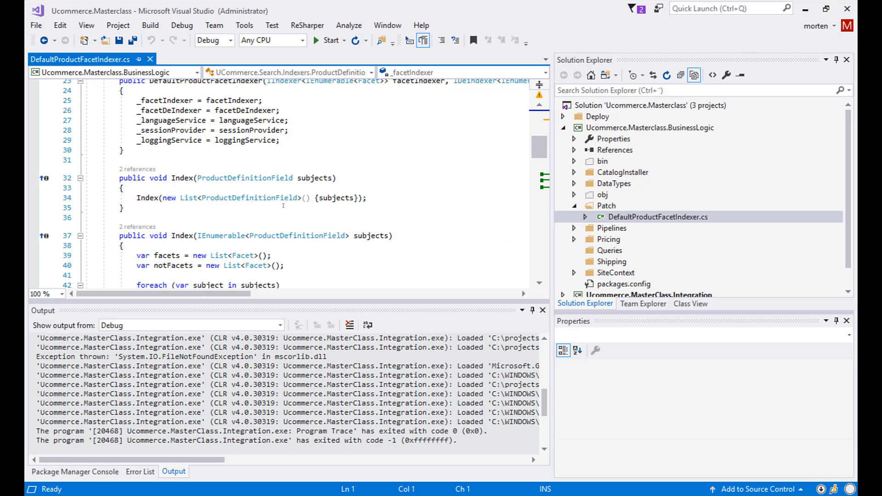
pyautogui.scroll(2, 283, 206)
pyautogui.scroll(2, 283, 204)
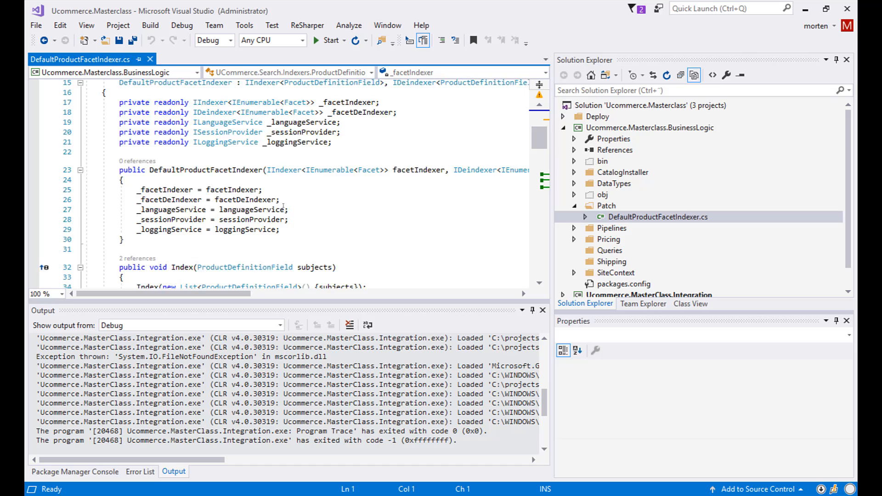
pyautogui.scroll(2, 282, 205)
pyautogui.scroll(1, 284, 204)
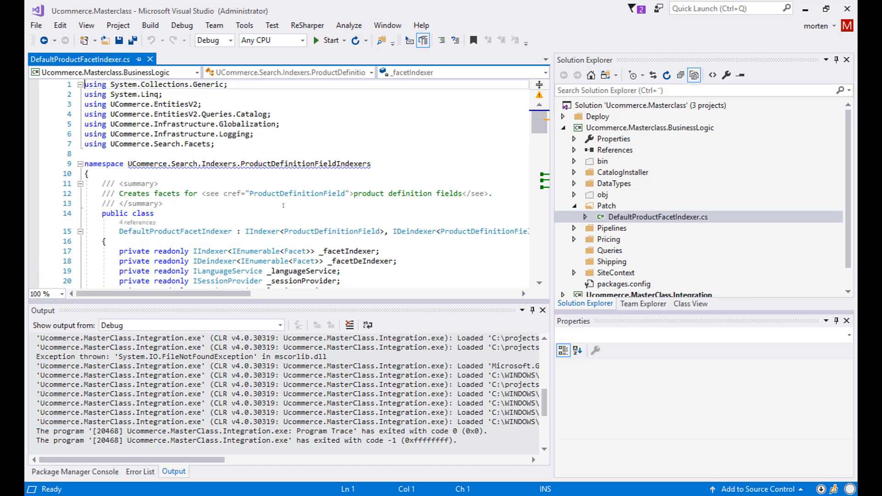
# Move the class into the Ucommerce.Masterclass.BusinessLogic.Patch namespace and save the file
pyautogui.click(305, 164)
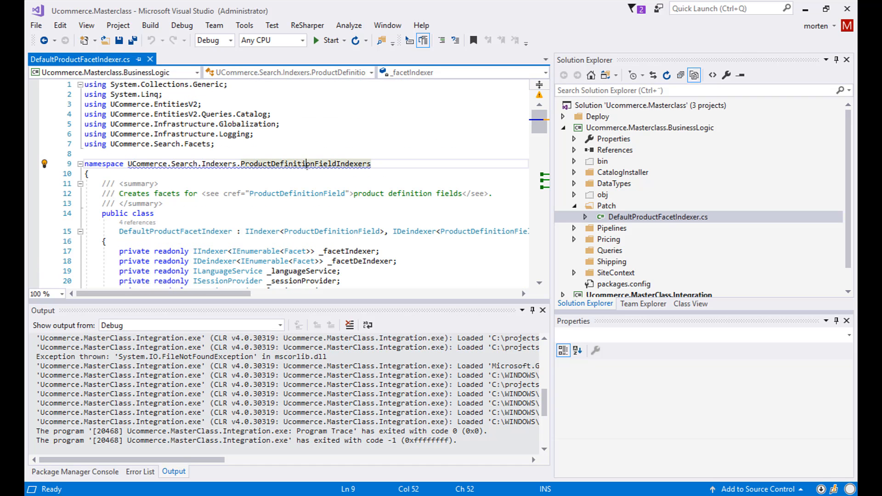
pyautogui.hotkey('alt', 'Return')
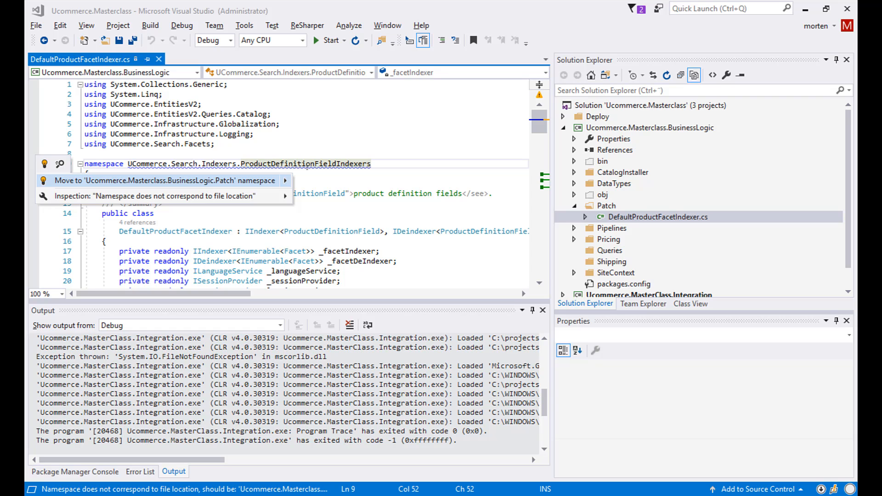
pyautogui.press('Return')
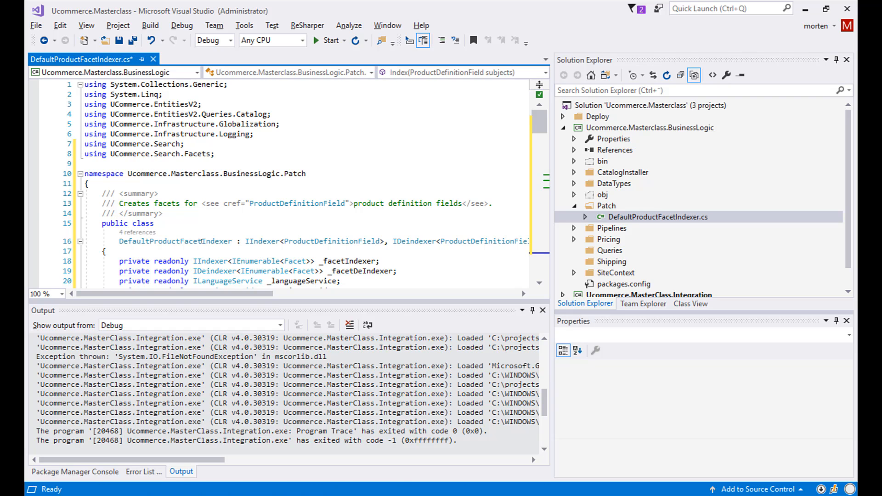
pyautogui.doubleClick(162, 242)
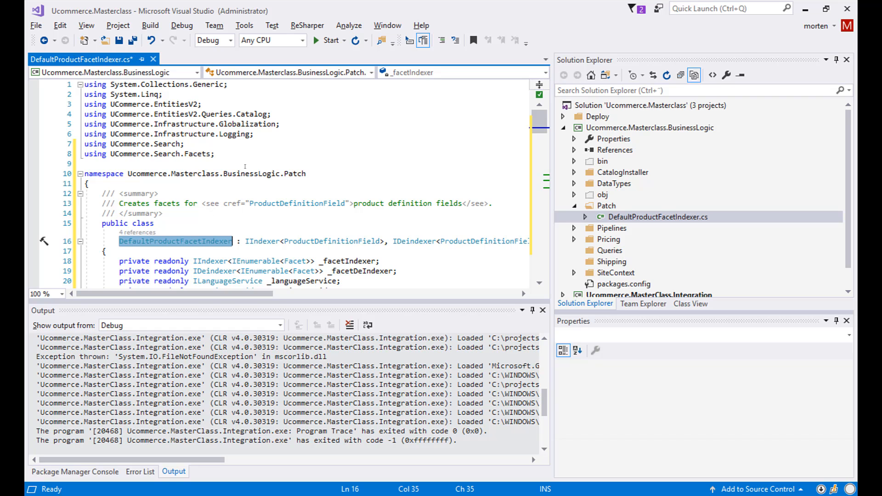
pyautogui.click(327, 173)
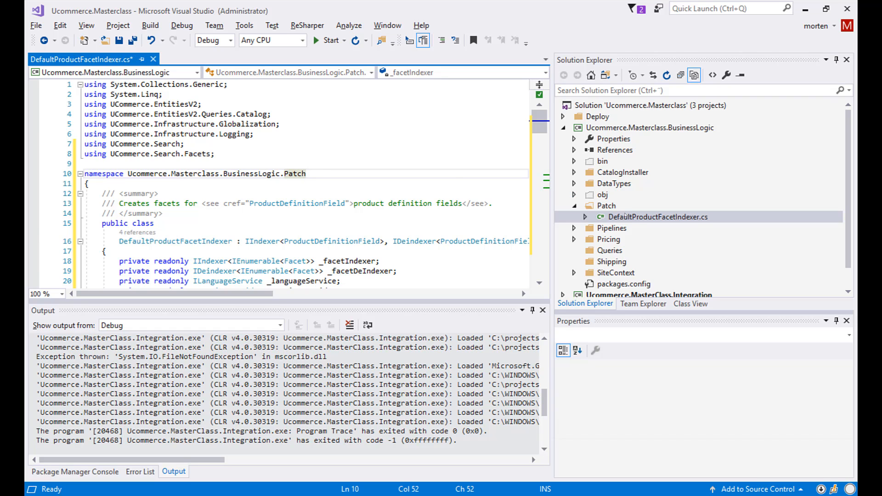
pyautogui.scroll(-1, 624, 216)
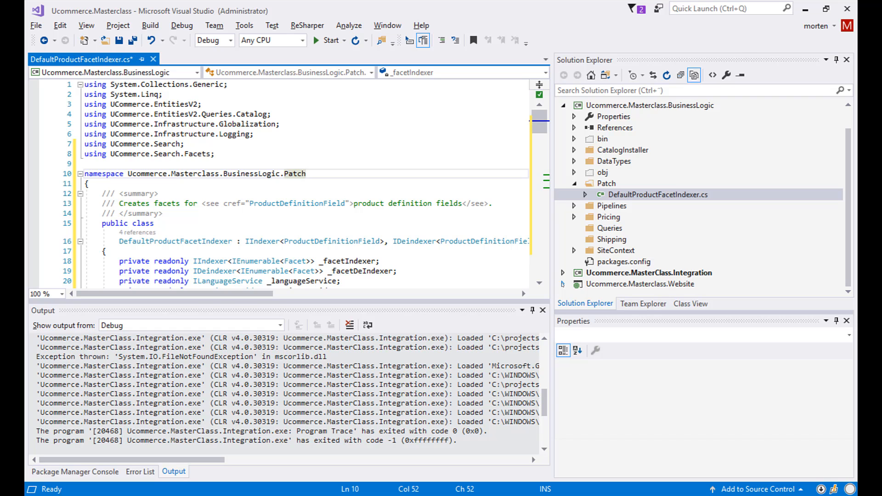
pyautogui.hotkey('ctrl', 's')
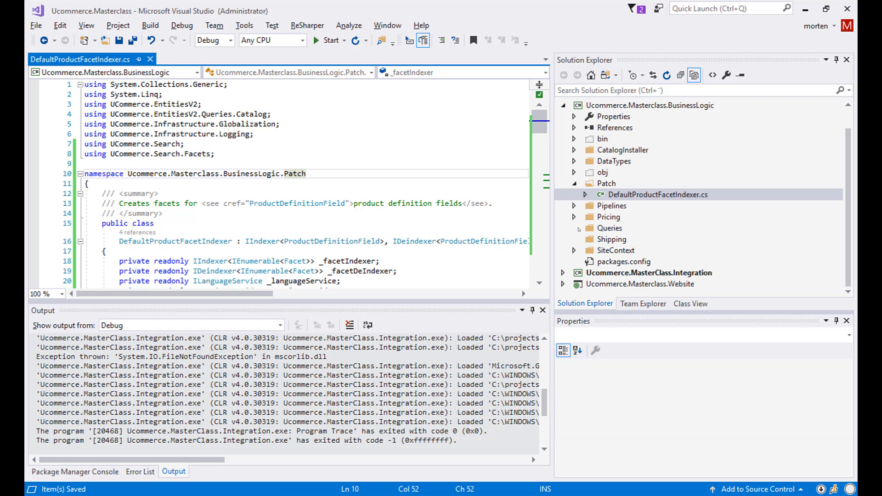
pyautogui.scroll(-1, 383, 213)
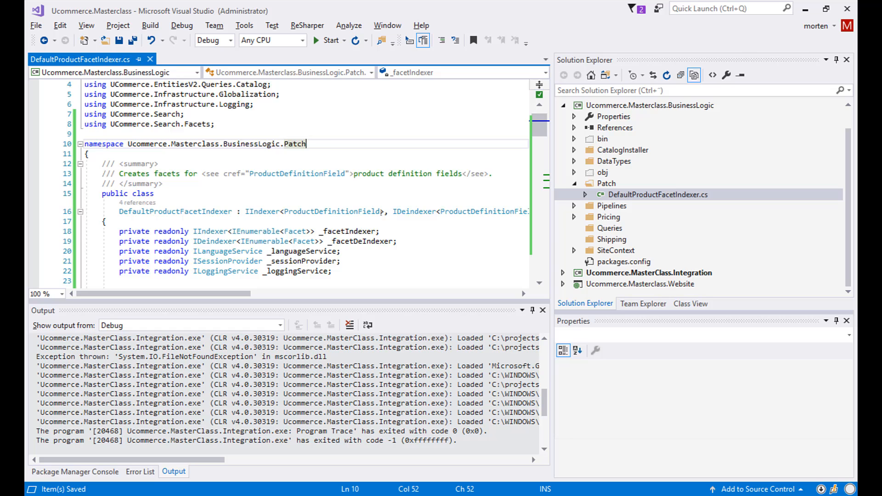
pyautogui.scroll(-1, 379, 213)
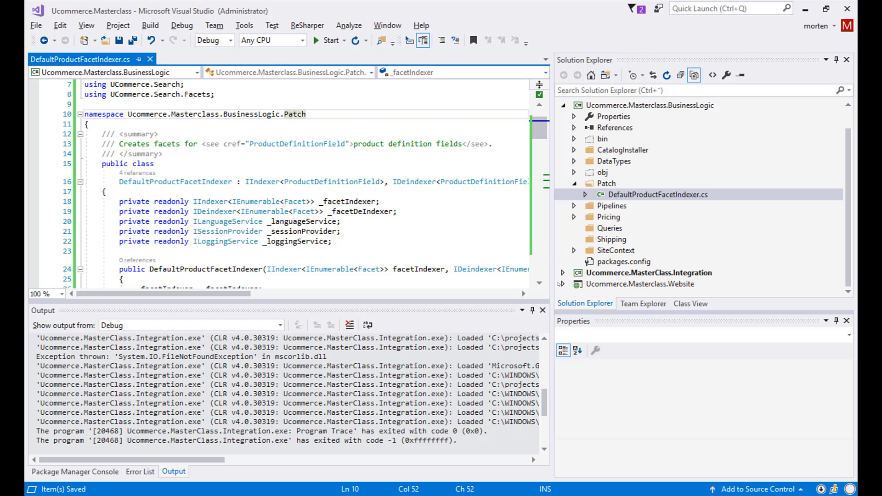
# Glance at the Website project, then switch to the hotfix email in Gmail
pyautogui.click(563, 284)
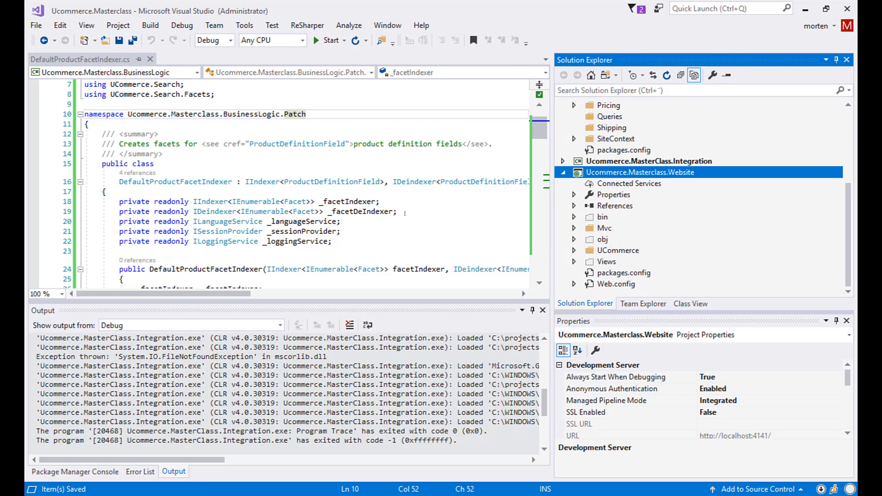
pyautogui.click(404, 221)
pyautogui.moveTo(144, 485)
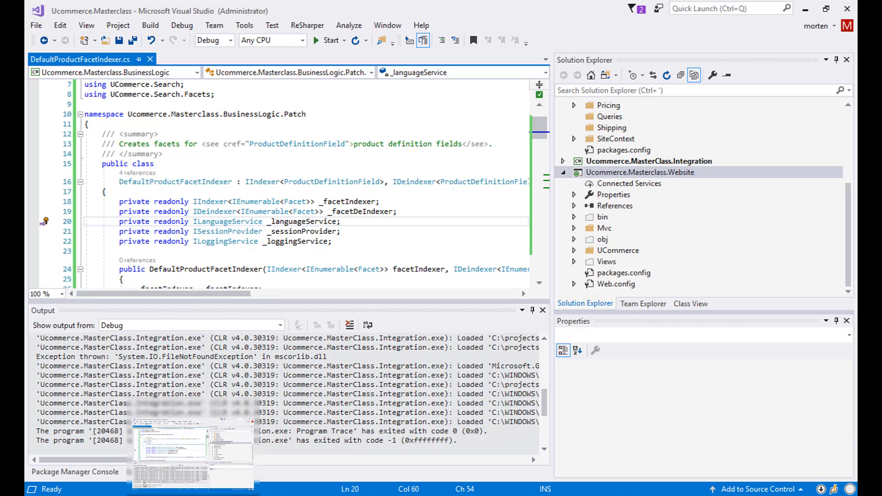
pyautogui.click(144, 485)
pyautogui.scroll(5, 404, 281)
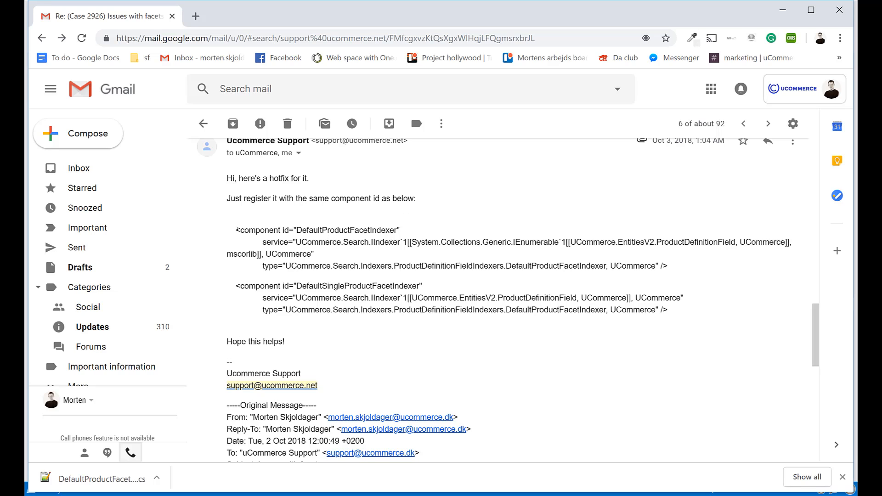
# Select the two <component> registration blocks in the email and switch back to Visual Studio
pyautogui.moveTo(237, 230); pyautogui.dragTo(470, 323)
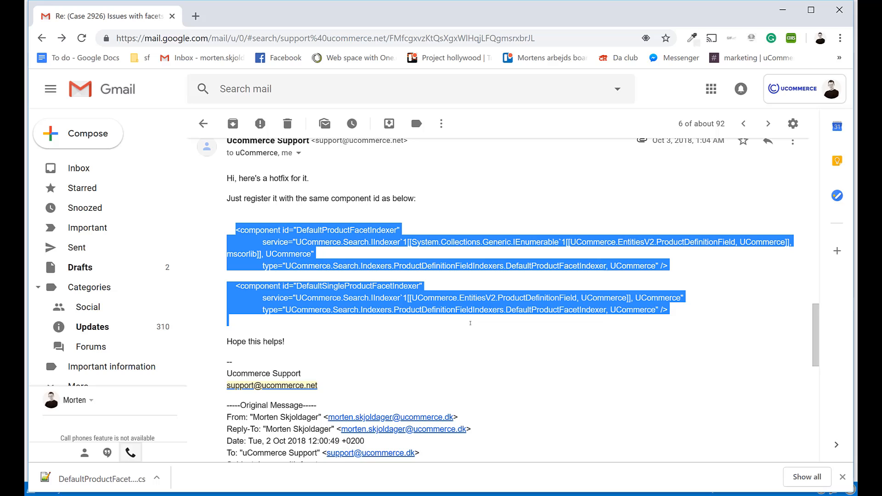
pyautogui.moveTo(642, 321); pyautogui.dragTo(673, 314)
pyautogui.click(196, 441)
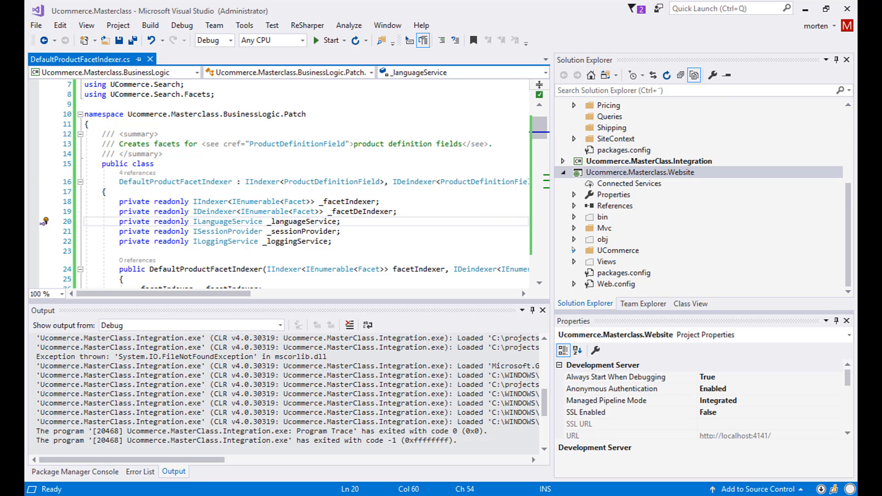
# Add a new folder named Patch under Website > UCommerce > Apps
pyautogui.click(574, 250)
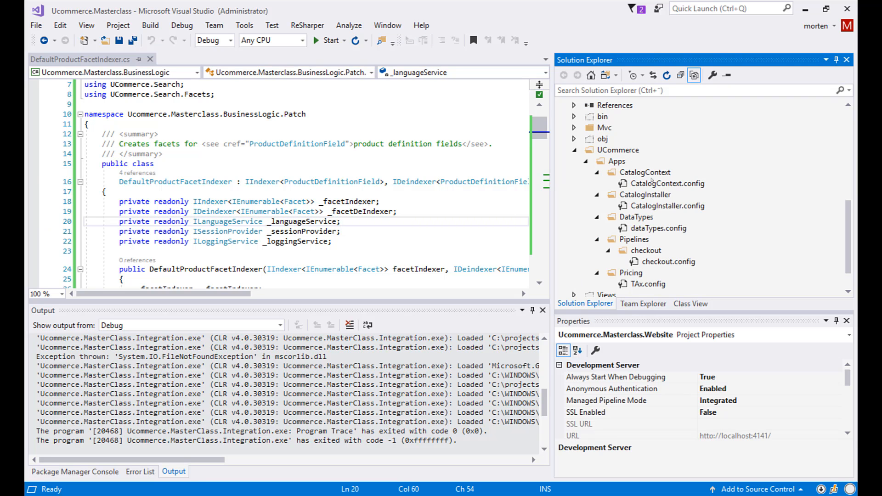
pyautogui.scroll(-1, 652, 180)
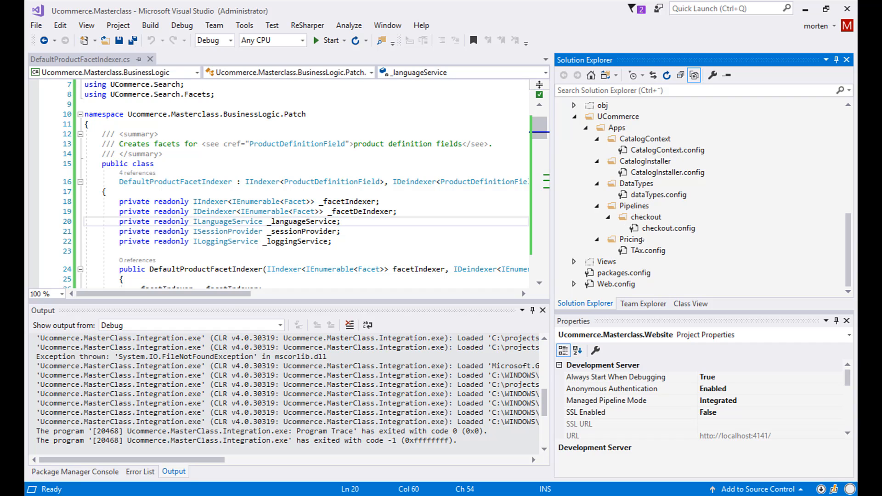
pyautogui.click(617, 131)
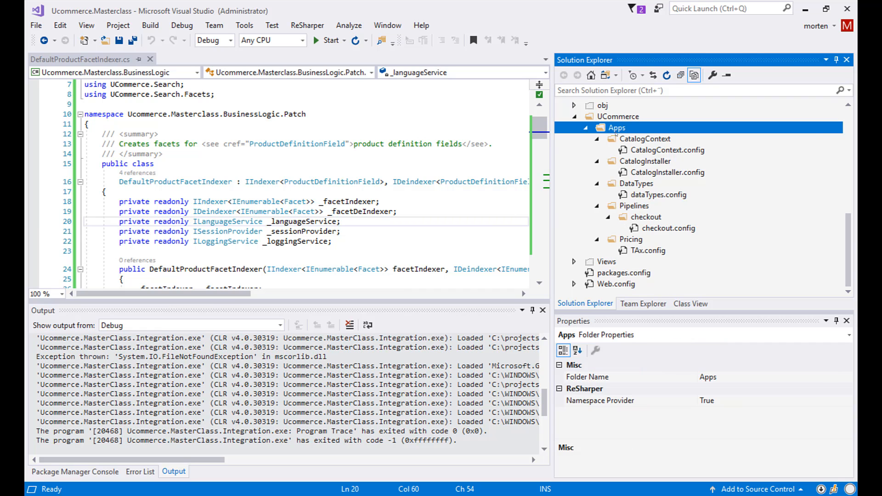
pyautogui.rightClick(617, 132)
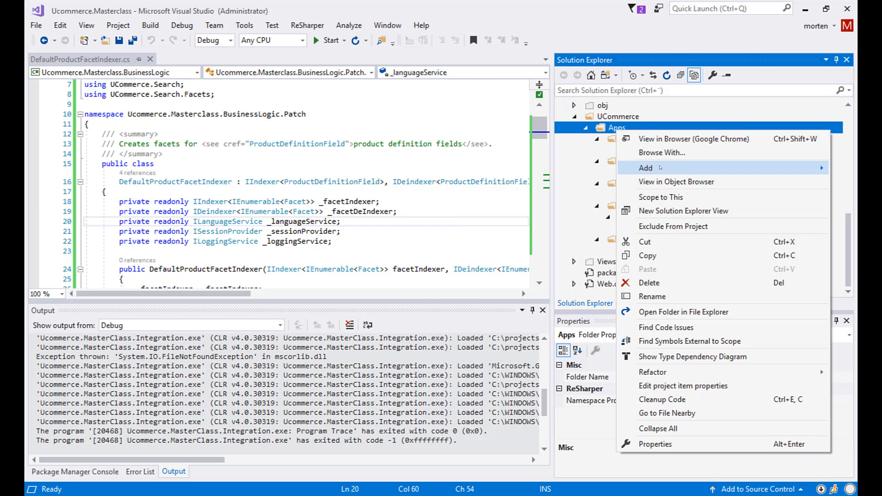
pyautogui.moveTo(646, 167)
pyautogui.click(514, 237)
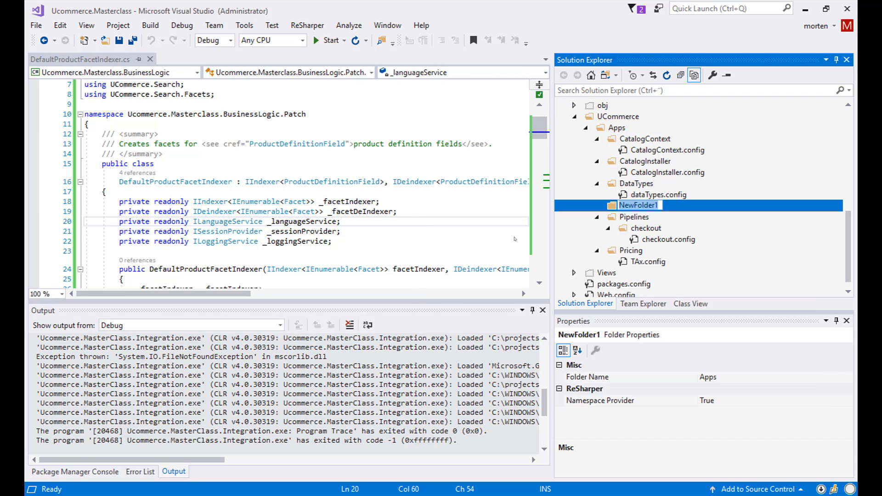
pyautogui.write('Patch')
pyautogui.press('Return')
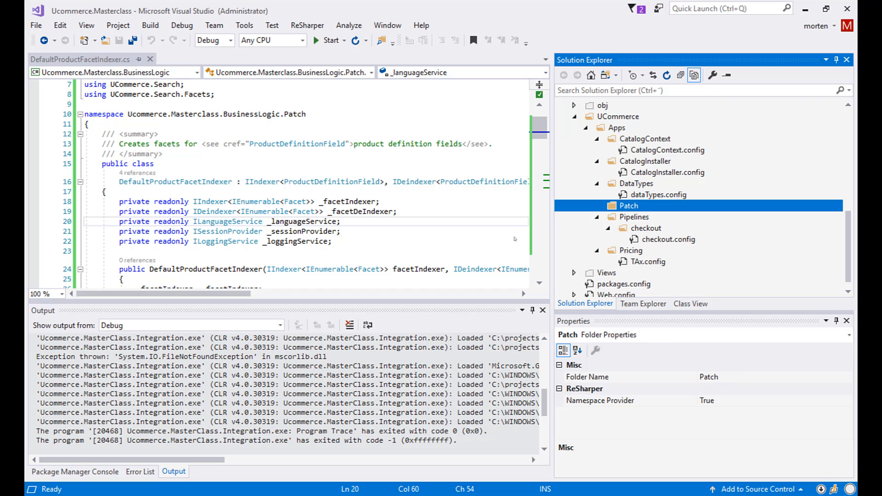
pyautogui.rightClick(620, 208)
pyautogui.moveTo(648, 237)
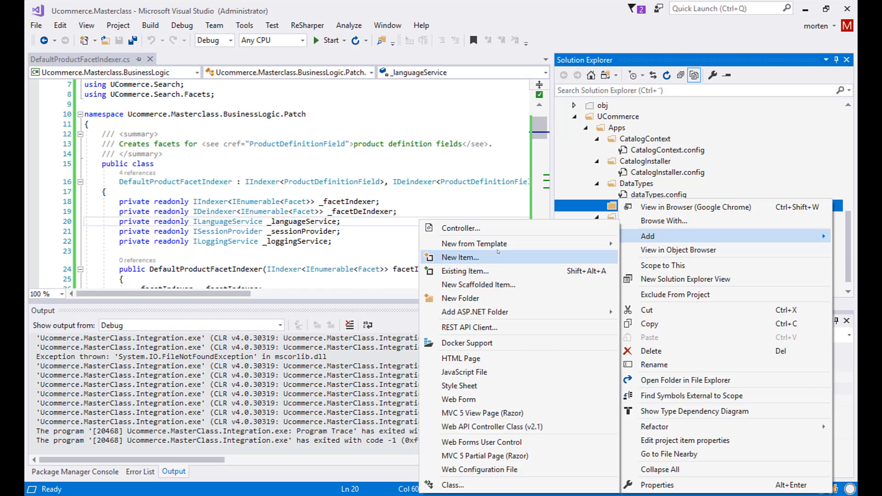
# Add a Web Configuration File named Patch.config to the Patch folder
pyautogui.click(499, 254)
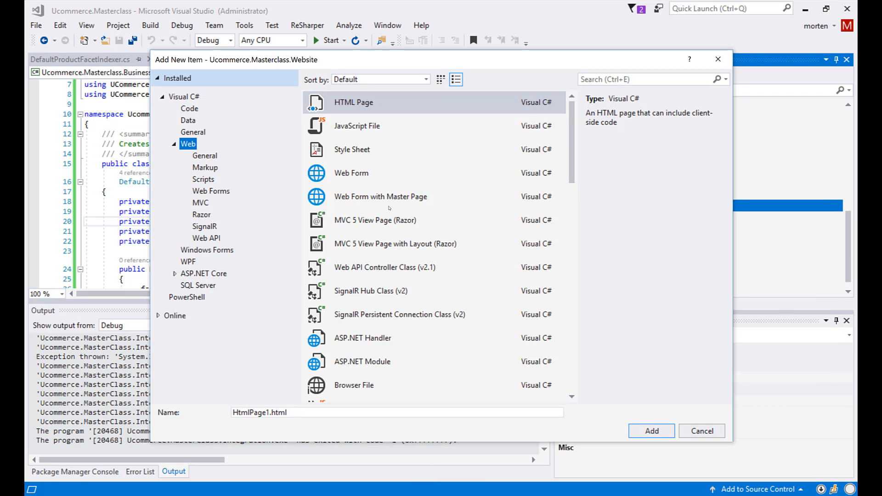
pyautogui.scroll(-7, 389, 207)
pyautogui.scroll(-3, 389, 207)
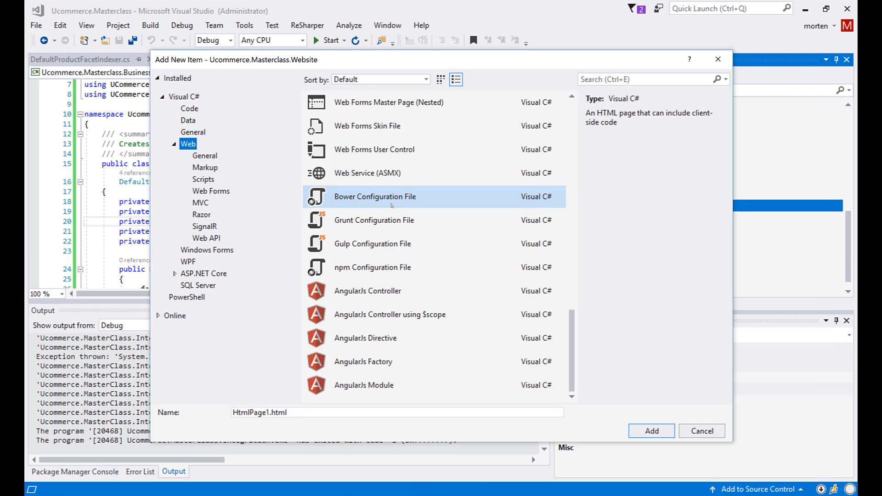
pyautogui.scroll(10, 425, 128)
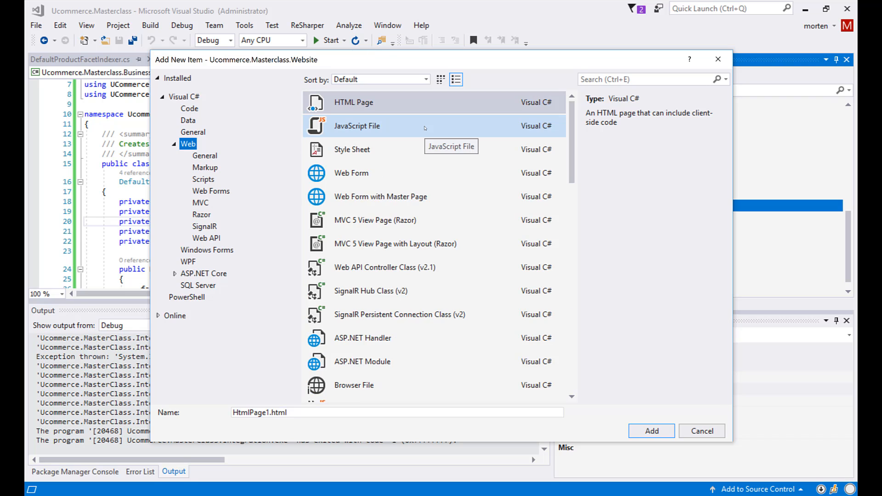
pyautogui.moveTo(570, 152); pyautogui.dragTo(569, 309)
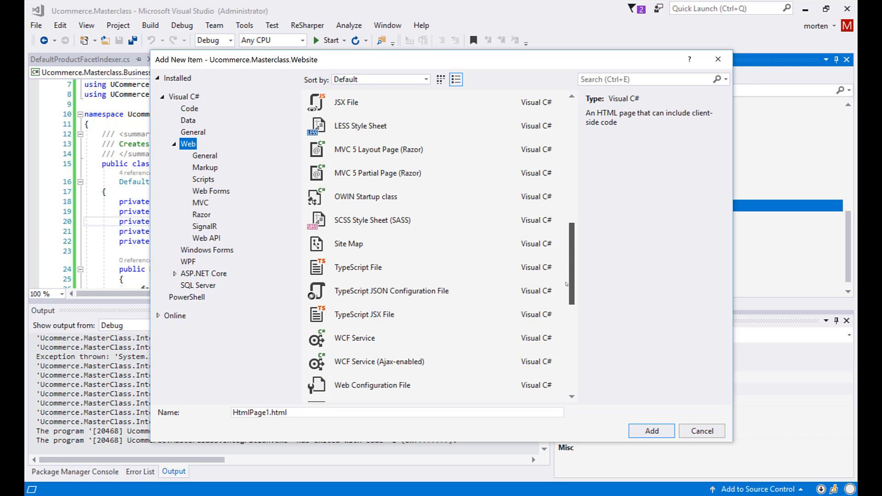
pyautogui.click(451, 318)
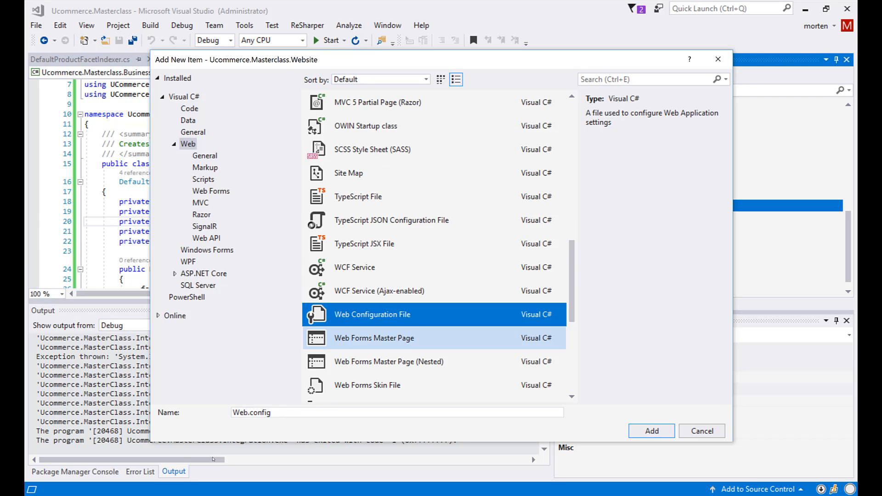
pyautogui.click(247, 413)
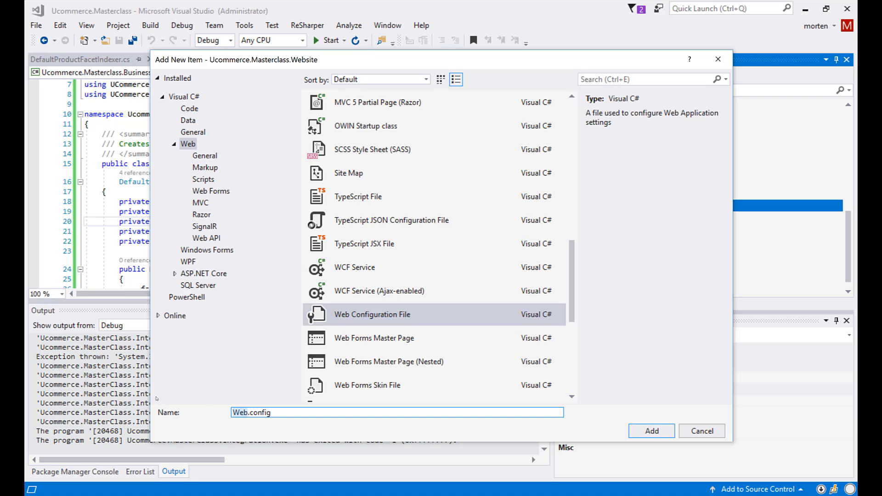
pyautogui.write('Patch')
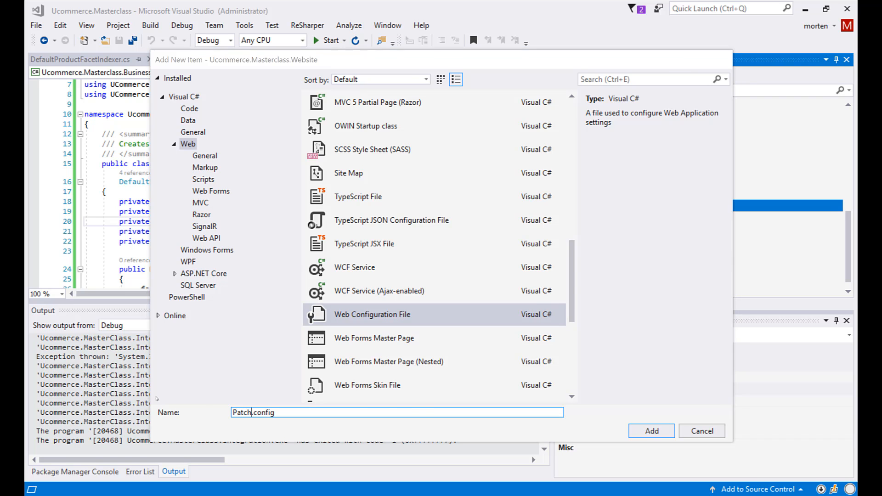
pyautogui.press('Return')
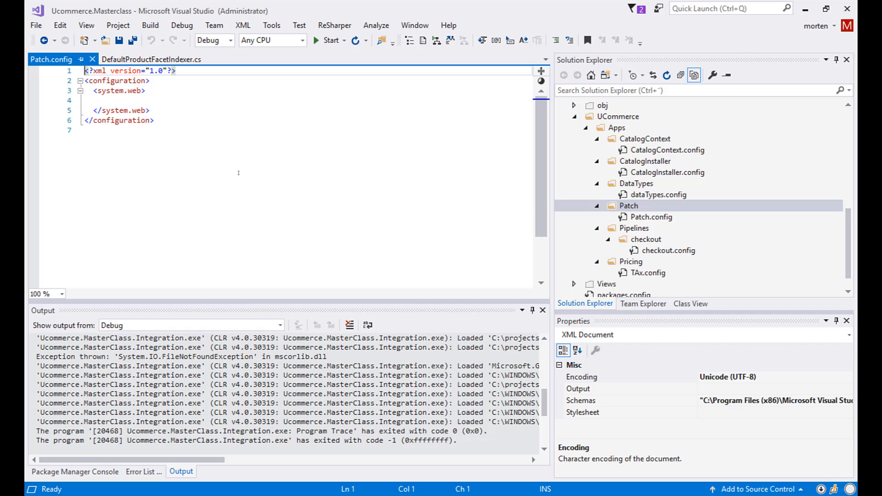
# Replace the system.web block with a <components> element holding the two pasted component registrations and save
pyautogui.click(231, 124)
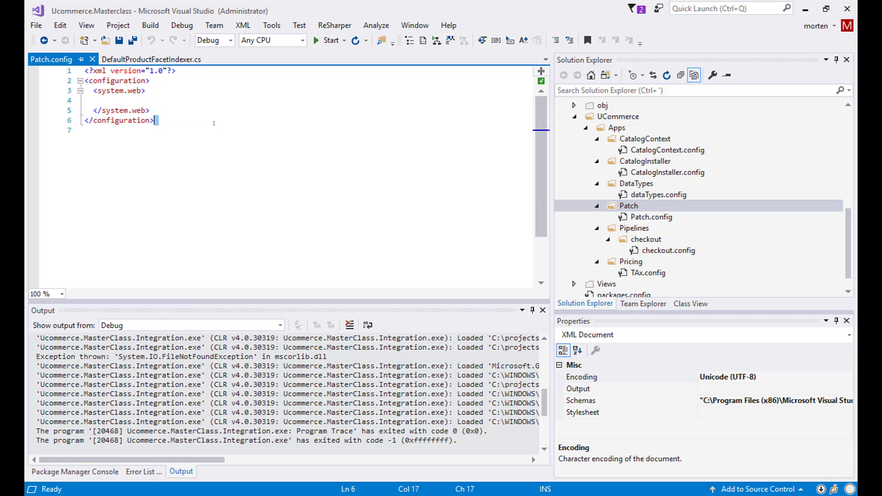
pyautogui.click(188, 114)
pyautogui.moveTo(40, 120); pyautogui.dragTo(44, 90)
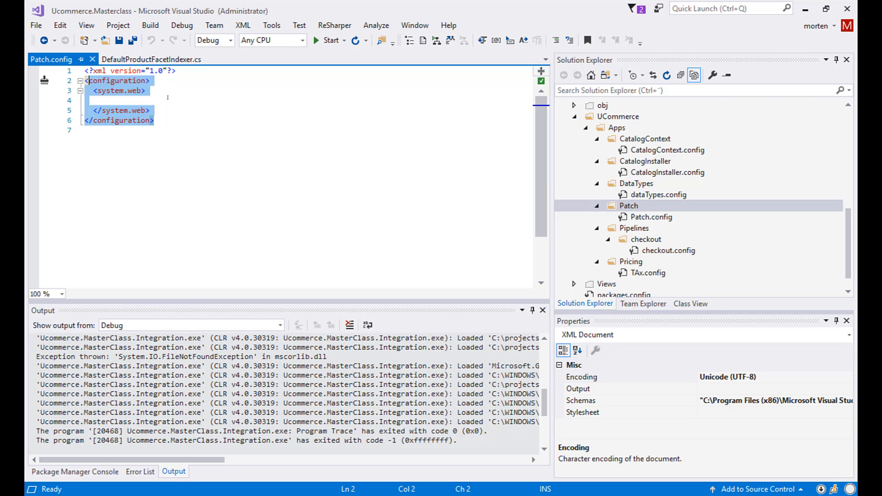
pyautogui.moveTo(149, 111); pyautogui.dragTo(93, 91)
pyautogui.press('BackSpace')
pyautogui.write('<')
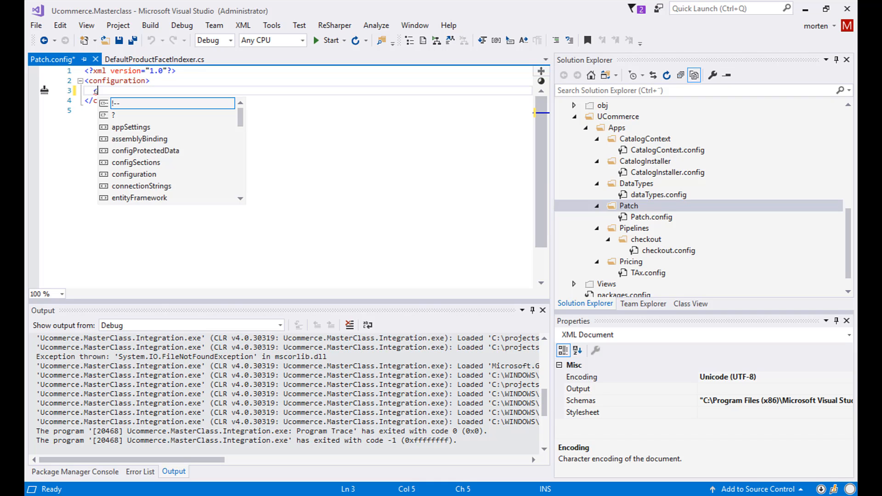
pyautogui.write('compin')
pyautogui.press('BackSpace')
pyautogui.press('BackSpace')
pyautogui.press('BackSpace')
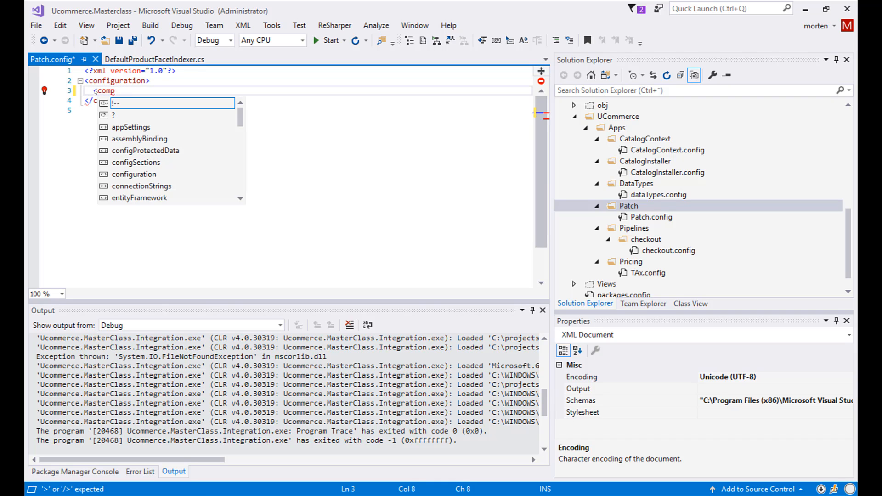
pyautogui.write('ponents>')
pyautogui.press('Return')
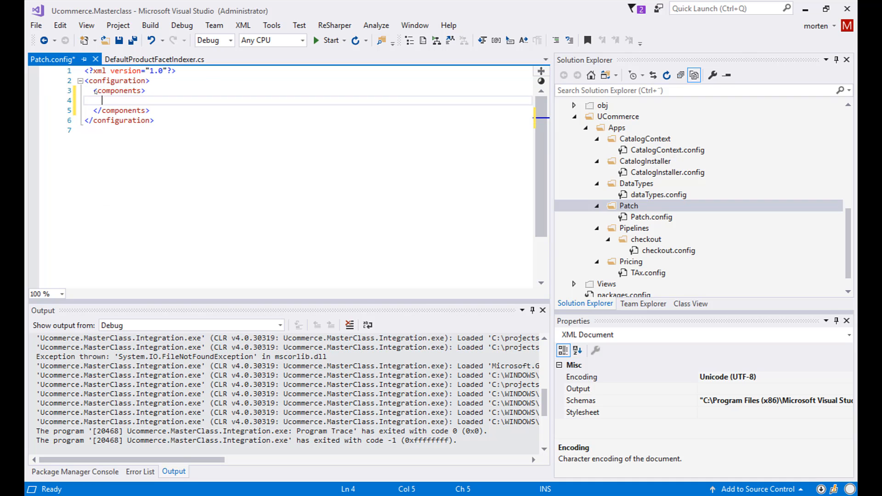
pyautogui.hotkey('ctrl', 'v')
pyautogui.hotkey('ctrl', 's')
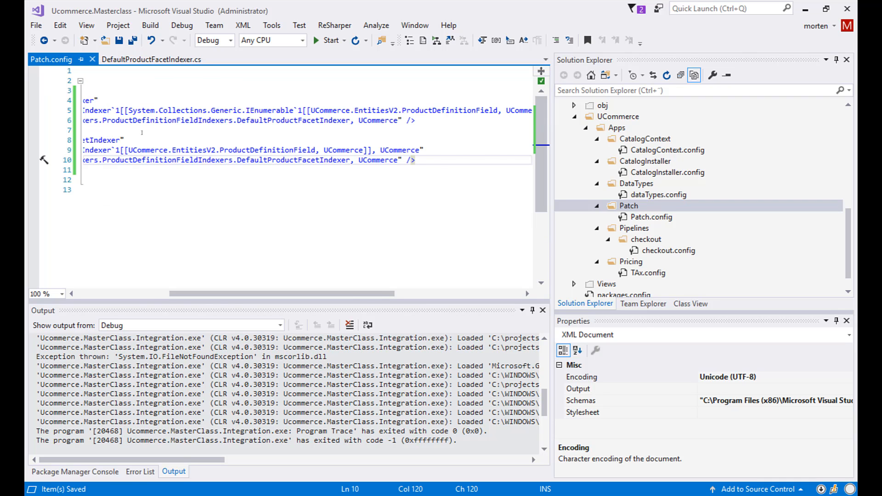
pyautogui.hscroll(3, 44, 160)
pyautogui.hscroll(3, 43, 160)
# Format the XML document, add blank lines around the component entries, and save Patch.config
pyautogui.hotkey('ctrl', 'k')
pyautogui.hotkey('ctrl', 'd')
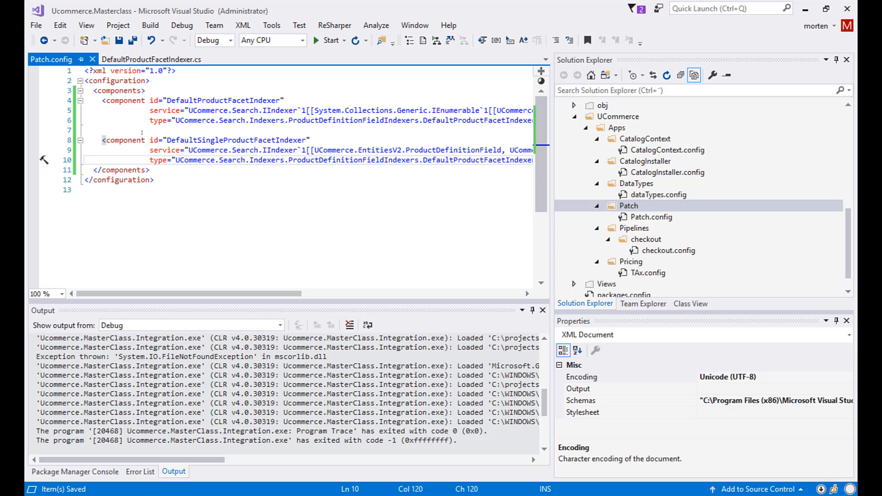
pyautogui.click(176, 83)
pyautogui.press('Down')
pyautogui.press('Return')
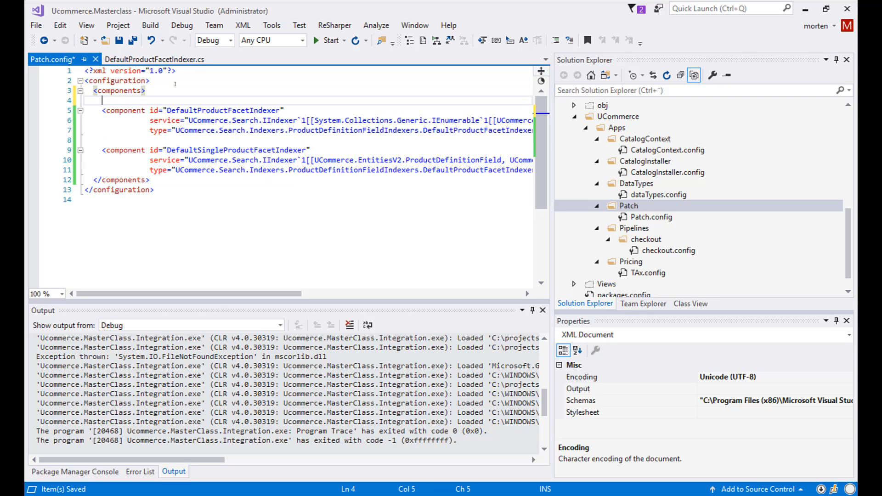
pyautogui.click(93, 189)
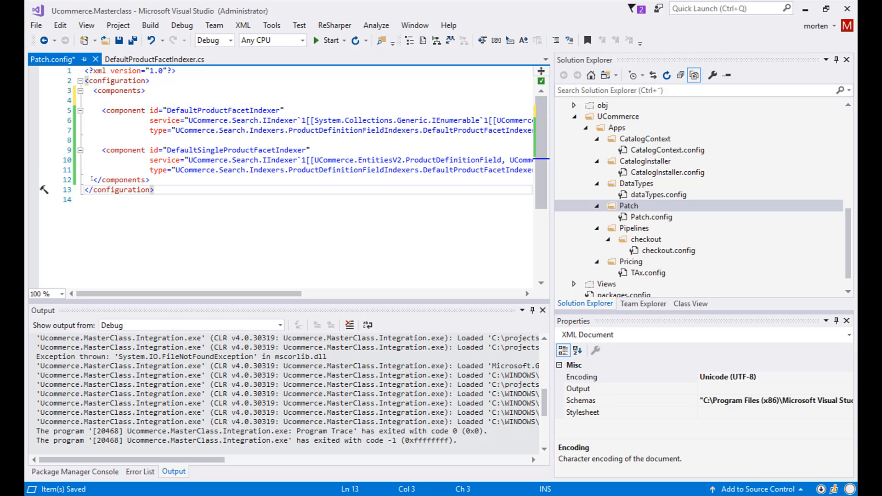
pyautogui.press('Up')
pyautogui.press('Return')
pyautogui.hotkey('ctrl', 's')
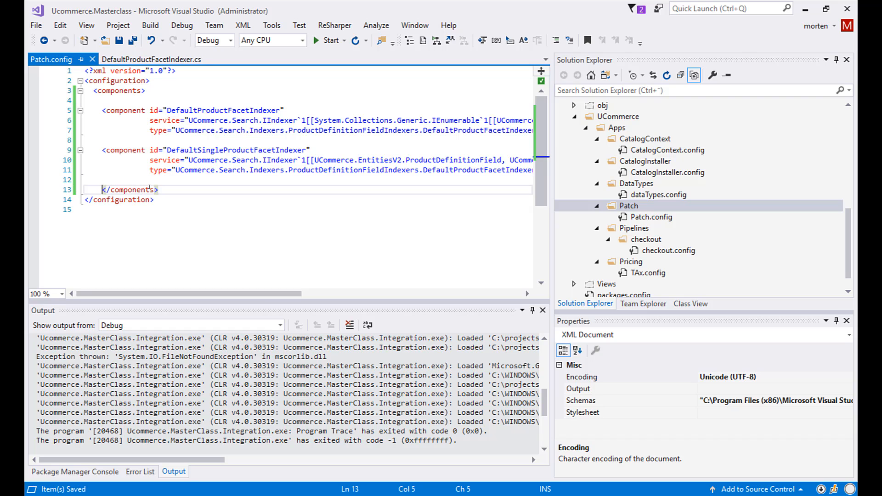
# Review the IIndexer service and DefaultProductFacetIndexer id in Patch.config, save, and return to DefaultProductFacetIndexer.cs
pyautogui.press('BackSpace')
pyautogui.press('BackSpace')
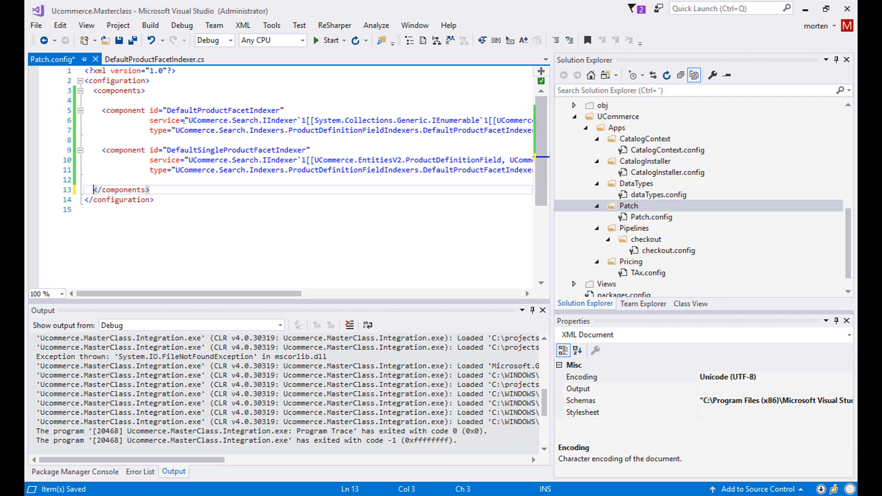
pyautogui.moveTo(189, 120); pyautogui.dragTo(298, 120)
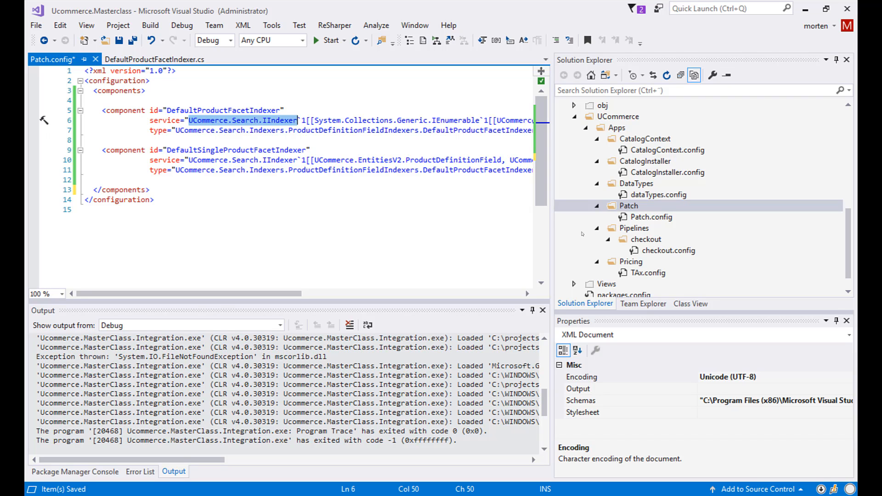
pyautogui.moveTo(554, 216); pyautogui.dragTo(628, 217)
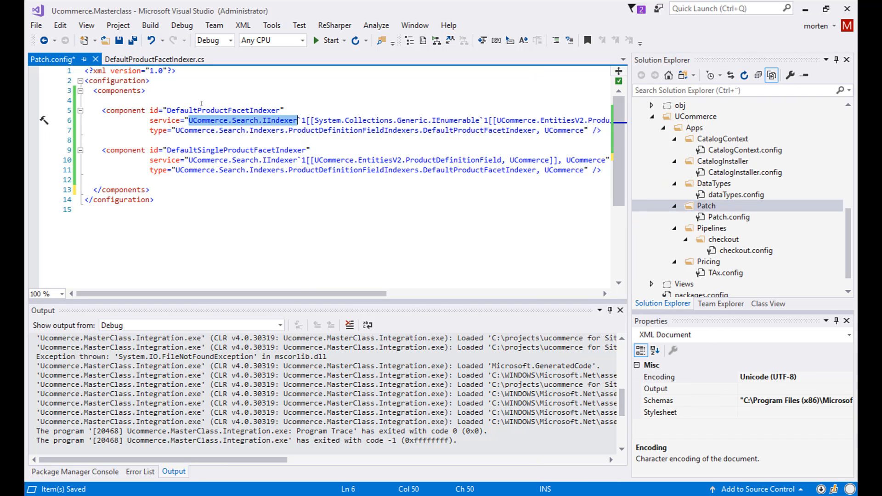
pyautogui.hotkey('ctrl', 's')
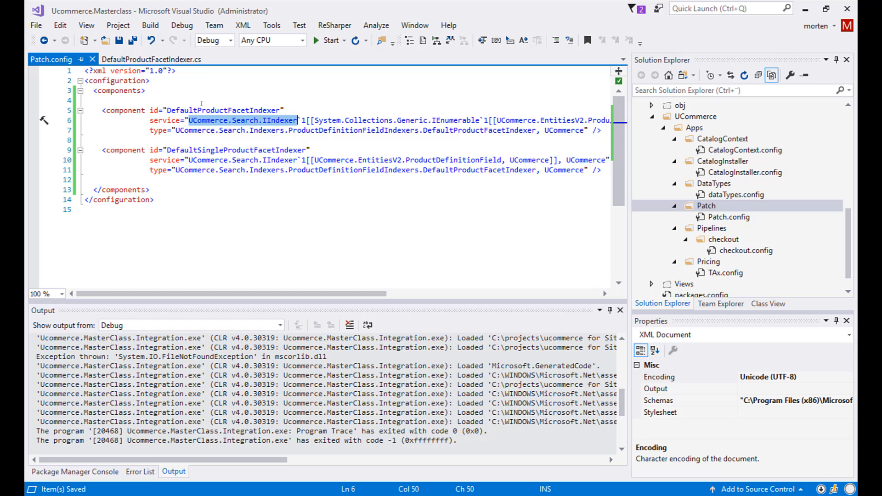
pyautogui.doubleClick(176, 111)
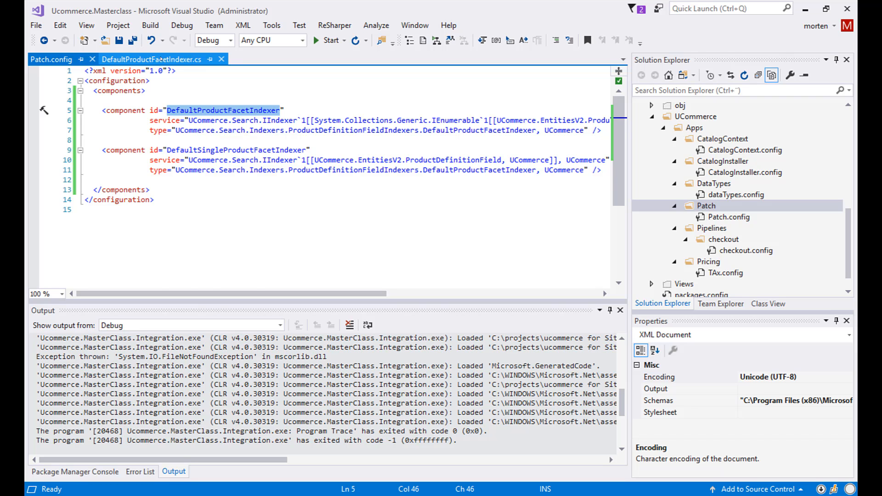
pyautogui.click(152, 59)
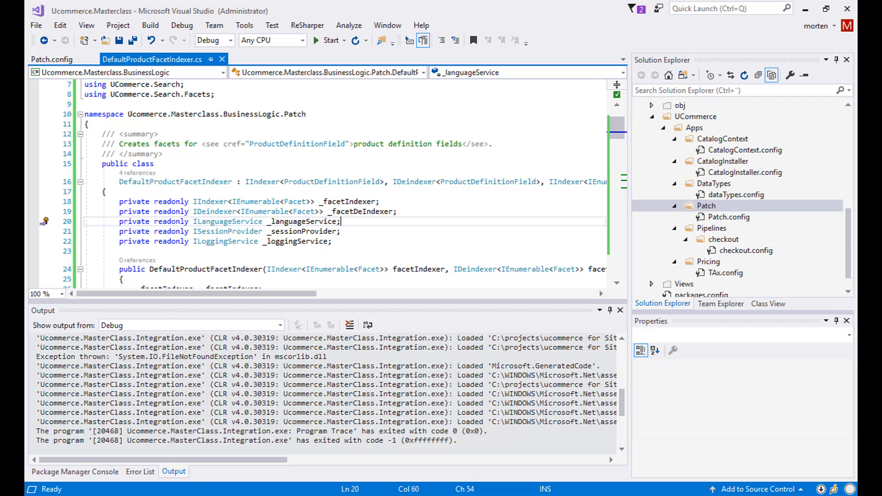
# Replace both component type names in Patch.config with the copied Ucommerce.Masterclass.BusinessLogic.Patch namespace
pyautogui.click(125, 114)
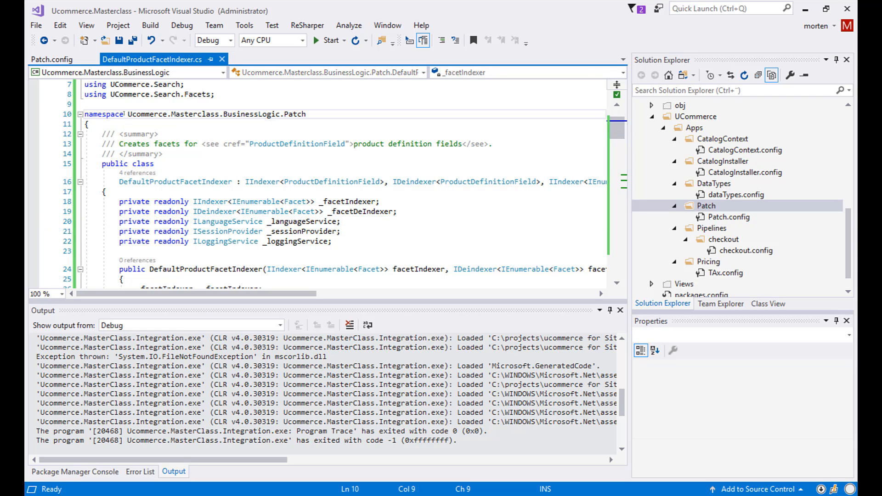
pyautogui.moveTo(128, 114); pyautogui.dragTo(307, 114)
pyautogui.hotkey('ctrl', 'c')
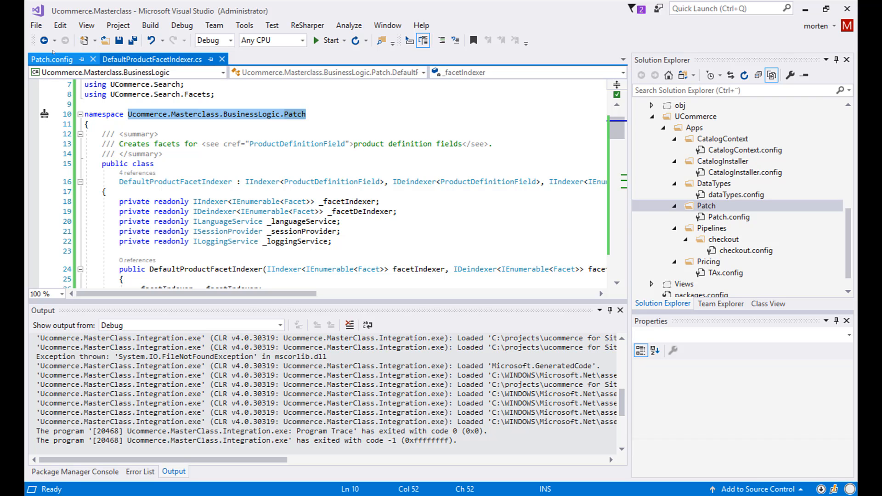
pyautogui.click(55, 58)
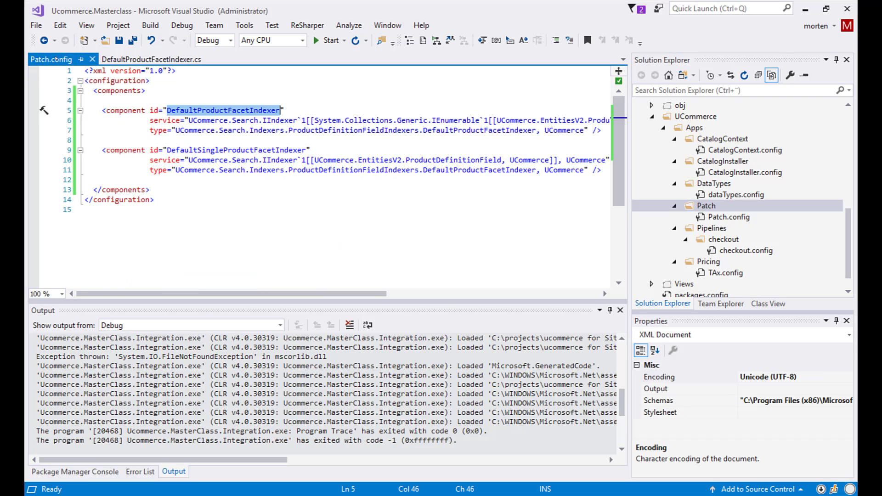
pyautogui.click(186, 131)
pyautogui.moveTo(186, 131); pyautogui.dragTo(538, 130)
pyautogui.write('type="Ucommerce.Masterclass.BusinessLogic.Patch')
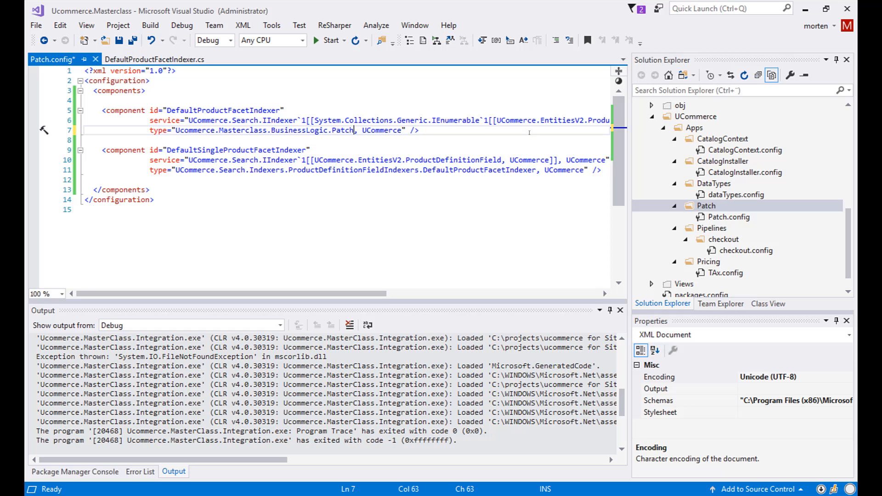
pyautogui.hotkey('ctrl', 'v')
pyautogui.click(539, 170)
pyautogui.moveTo(538, 170); pyautogui.dragTo(178, 170)
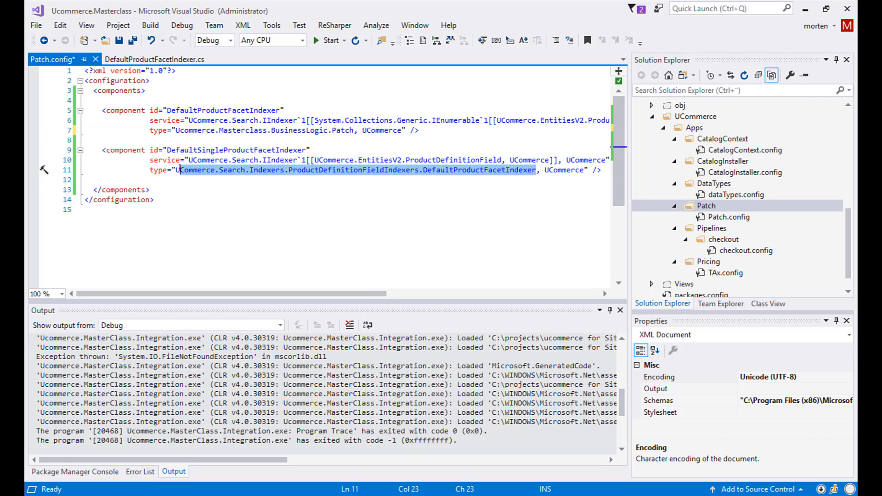
pyautogui.hotkey('shift', 'Left')
pyautogui.hotkey('ctrl', 'v')
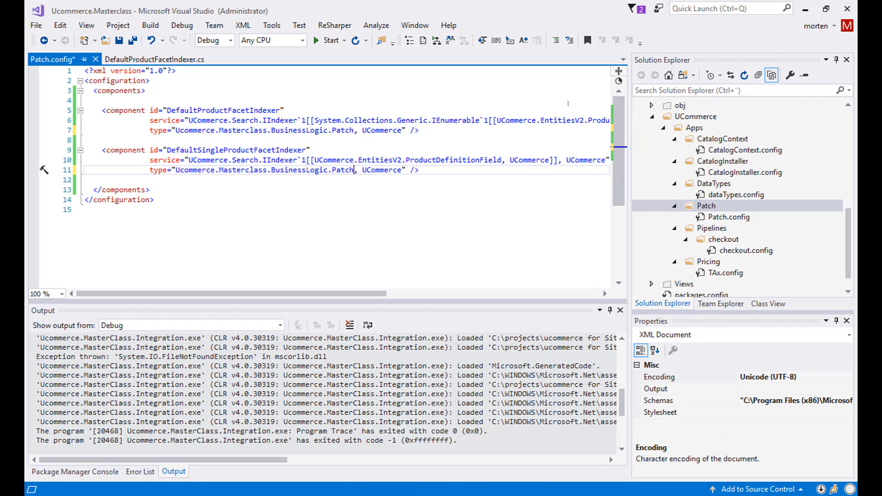
pyautogui.write('.')
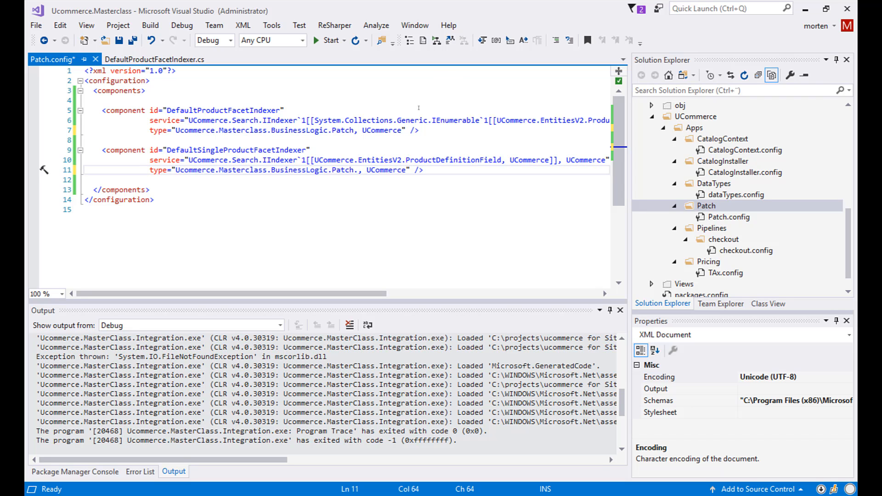
pyautogui.press('Up')
pyautogui.press('Up')
pyautogui.press('Up')
pyautogui.press('Left')
pyautogui.write('.')
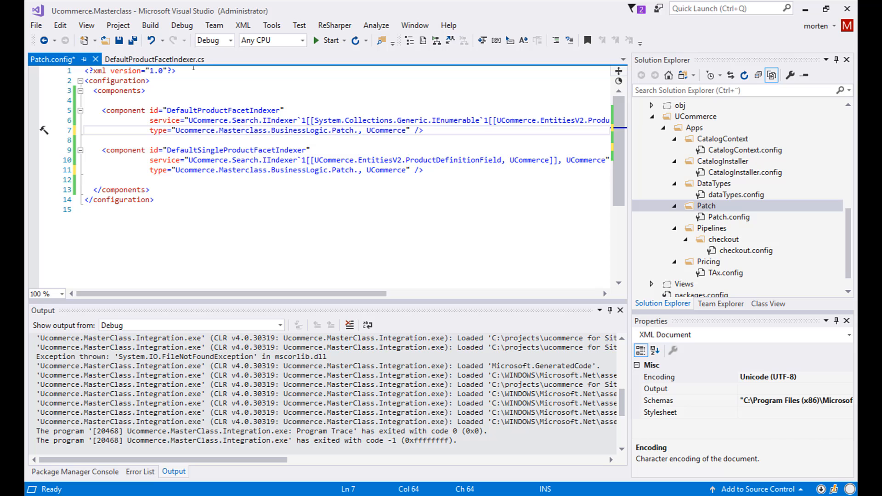
# Append the DefaultProductFacetIndexer class name to both types and save Patch.config
pyautogui.click(154, 59)
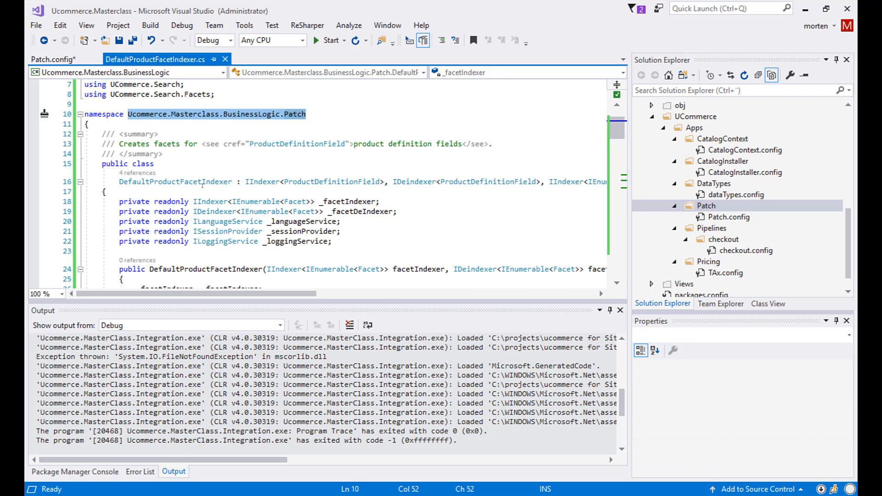
pyautogui.doubleClick(202, 184)
pyautogui.hotkey('ctrl', 'c')
pyautogui.click(54, 60)
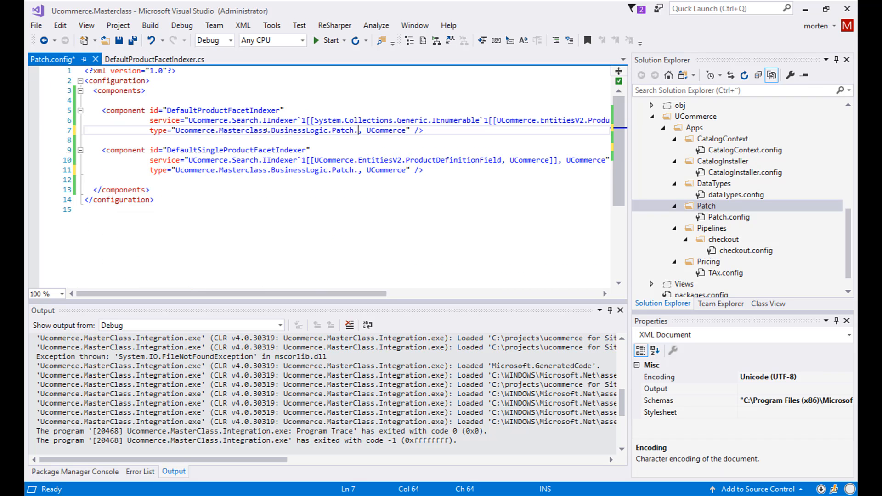
pyautogui.hotkey('ctrl', 'v')
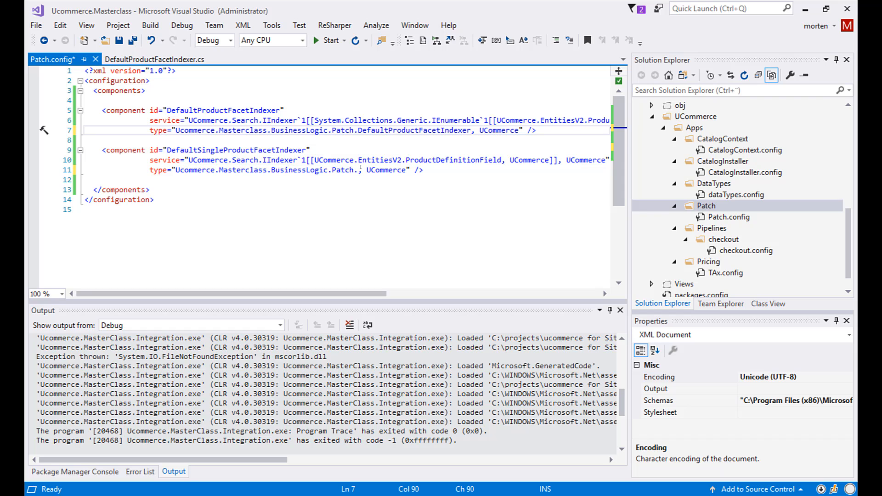
pyautogui.press('Down')
pyautogui.press('Down')
pyautogui.press('Down')
pyautogui.hotkey('ctrl', 'v')
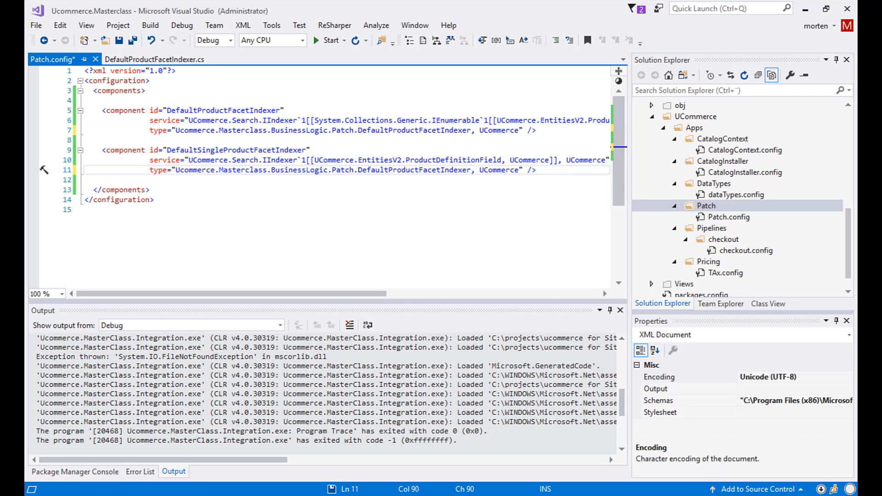
pyautogui.hotkey('ctrl', 's')
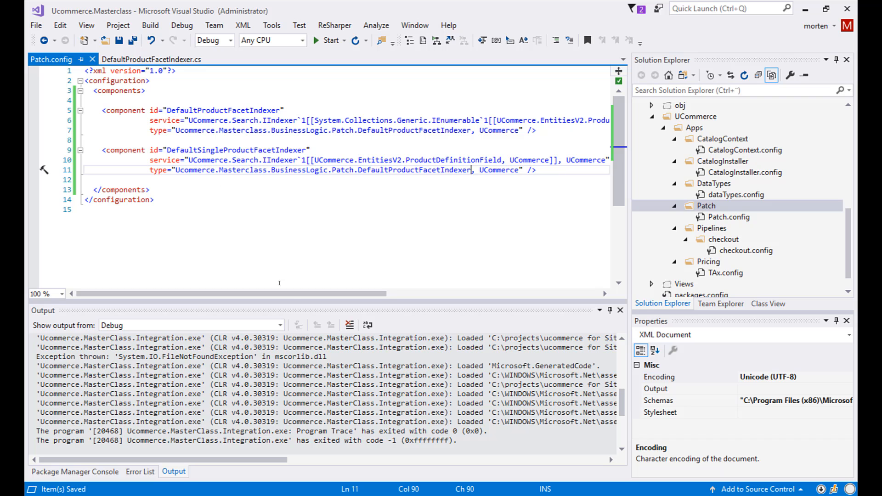
pyautogui.moveTo(279, 294); pyautogui.dragTo(358, 294)
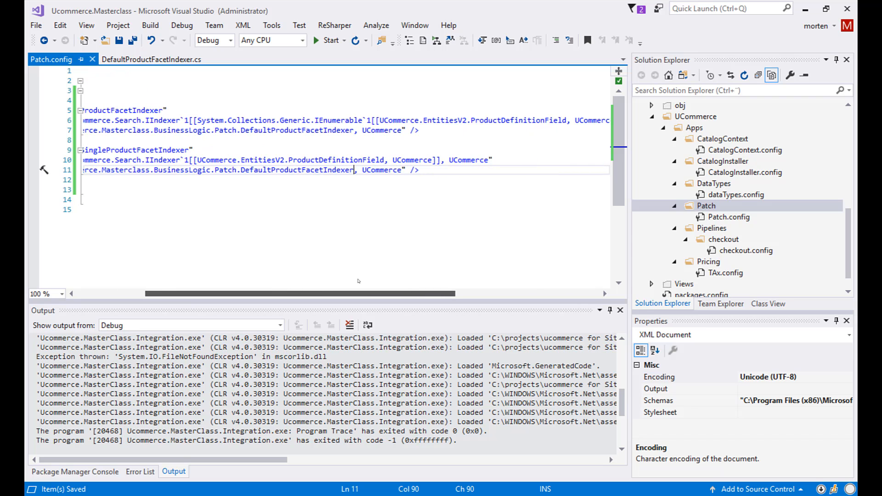
pyautogui.hscroll(-3, 44, 169)
pyautogui.press('Up')
pyautogui.press('Home')
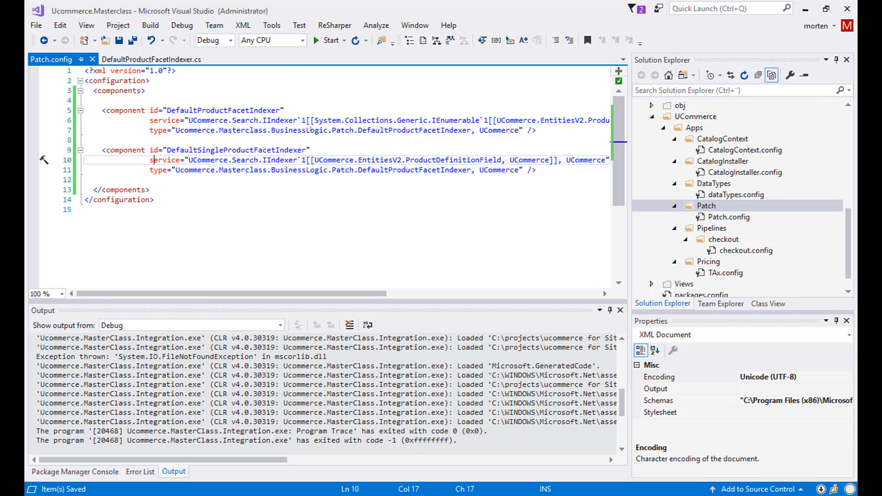
# Check the class in DefaultProductFacetIndexer.cs and select the Ucommerce.Masterclass.BusinessLogic namespace text to copy
pyautogui.click(169, 59)
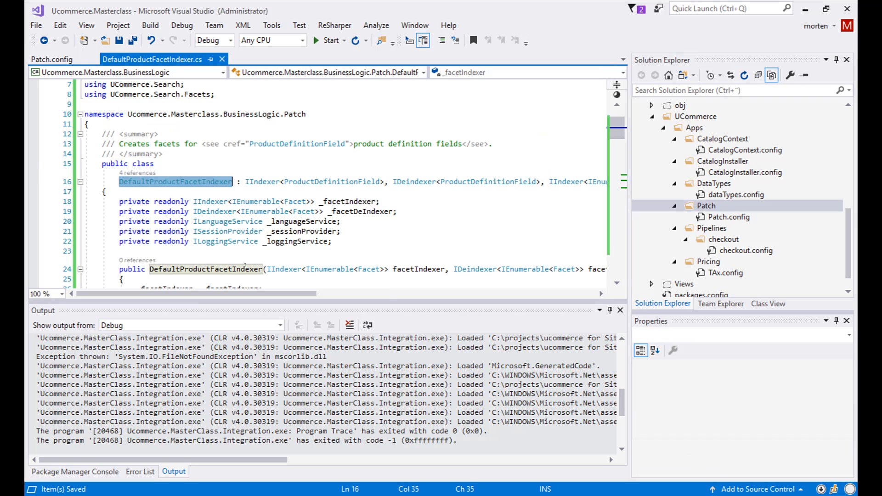
pyautogui.press('Down')
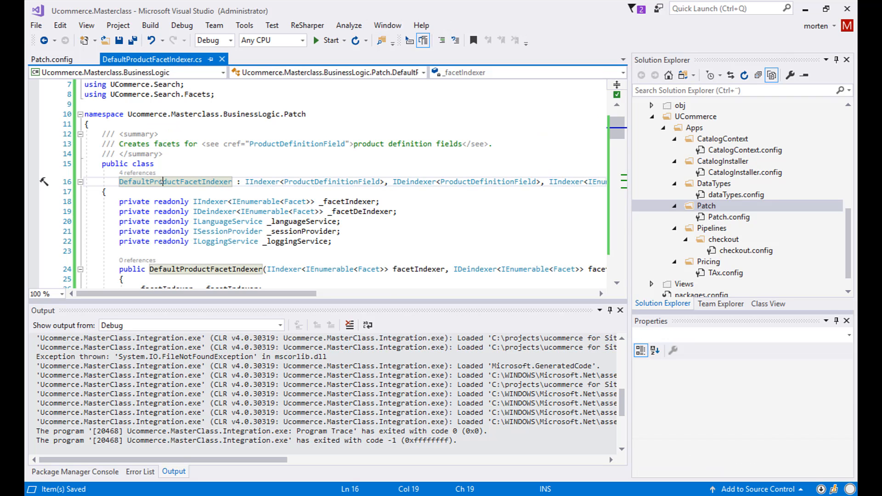
pyautogui.doubleClick(144, 183)
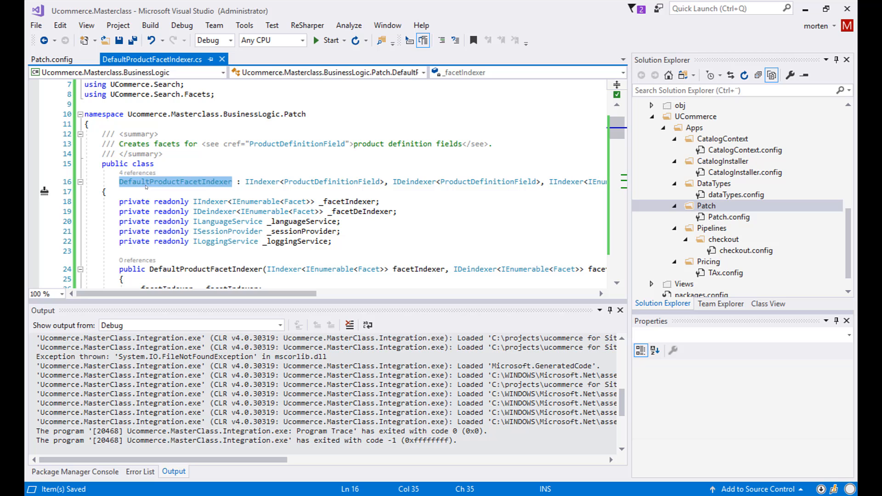
pyautogui.hotkey('ctrl', 'Tab')
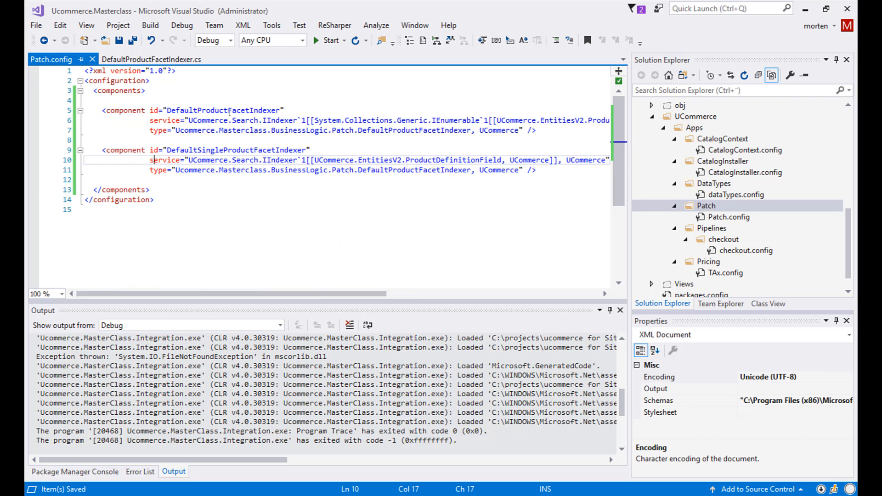
pyautogui.click(275, 129)
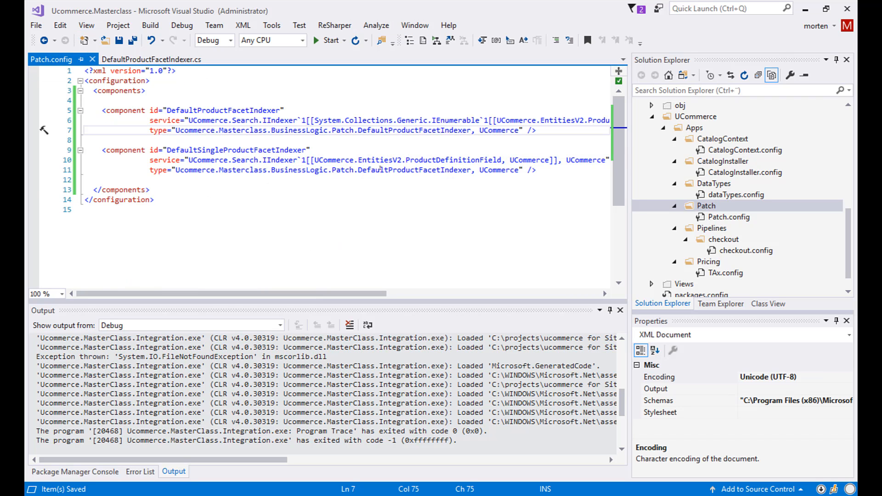
pyautogui.press('Down')
pyautogui.press('Down')
pyautogui.press('Down')
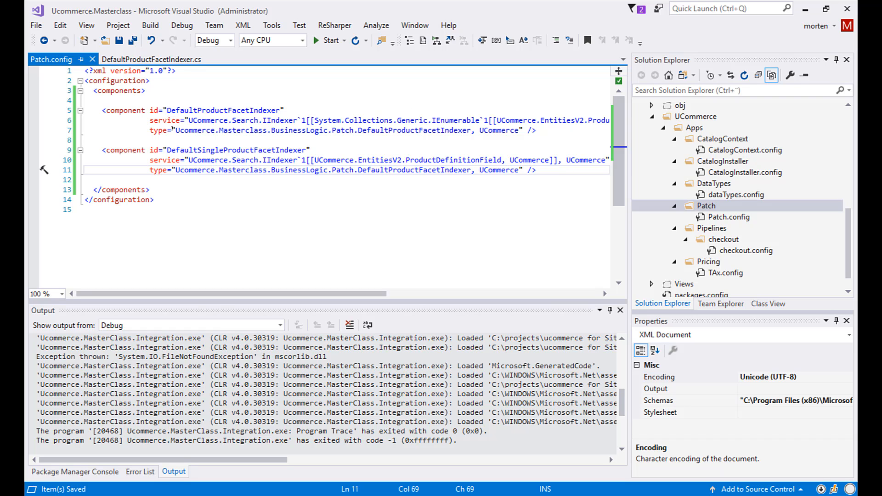
pyautogui.press('Up')
pyautogui.press('Up')
pyautogui.press('Up')
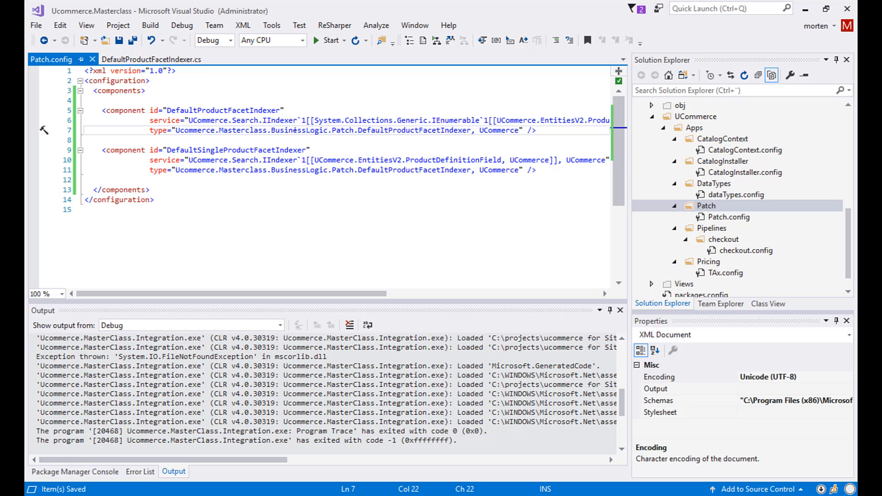
pyautogui.hotkey('ctrl', 'shift', 'Right')
pyautogui.hotkey('ctrl', 'shift', 'Right')
pyautogui.hotkey('ctrl', 'shift', 'Right')
pyautogui.hotkey('ctrl', 'shift', 'Right')
pyautogui.hotkey('ctrl', 'shift', 'Right')
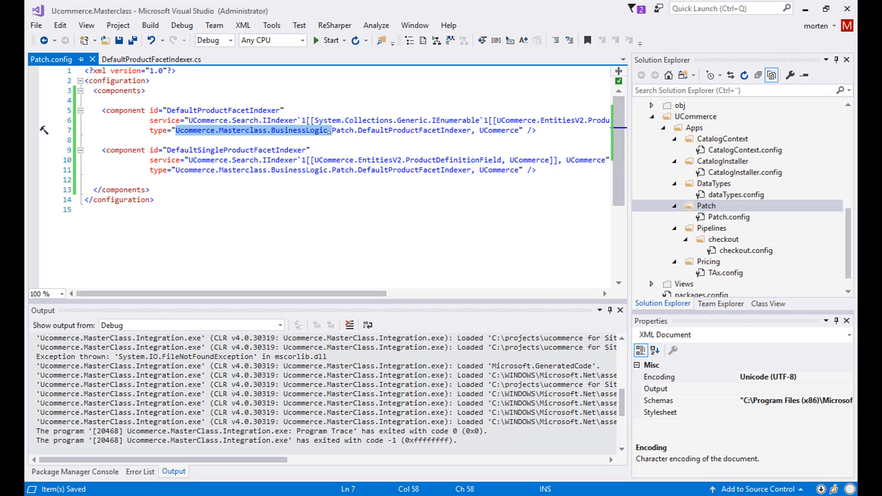
pyautogui.hotkey('shift', 'Left')
pyautogui.hotkey('ctrl', 'c')
# Replace the UCommerce assembly with Ucommerce.Masterclass.BusinessLogic in both types and save Patch.config
pyautogui.doubleClick(502, 122)
pyautogui.hotkey('ctrl', 'v')
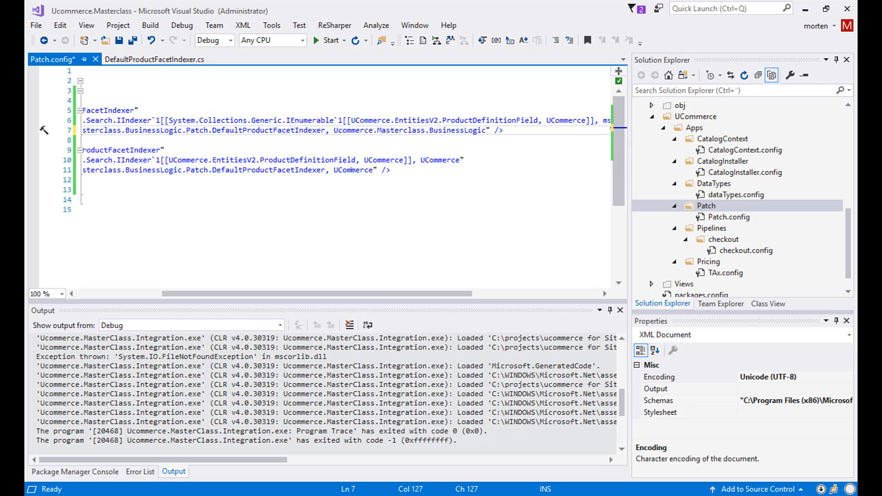
pyautogui.click(356, 171)
pyautogui.moveTo(356, 171); pyautogui.dragTo(82, 190)
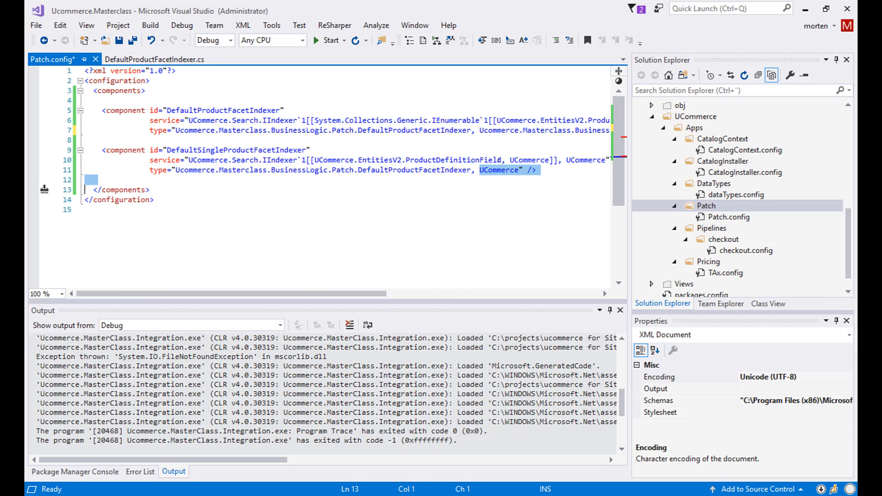
pyautogui.doubleClick(502, 171)
pyautogui.hotkey('ctrl', 'v')
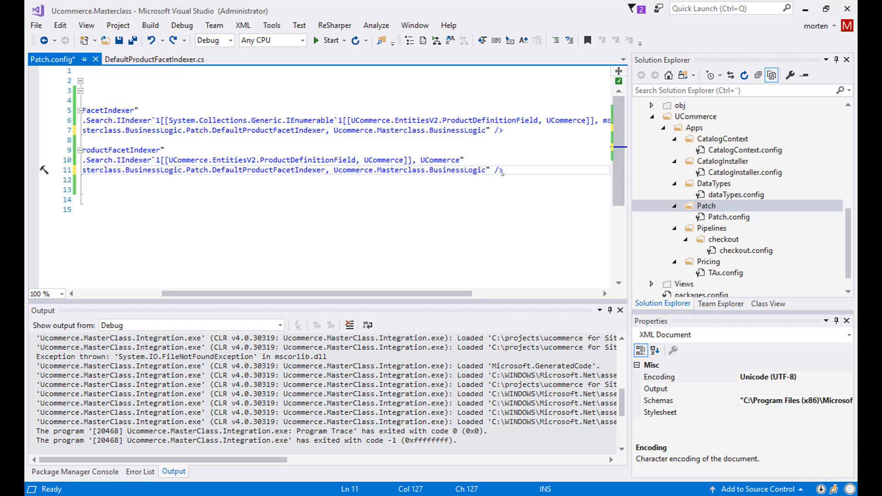
pyautogui.hotkey('ctrl', 's')
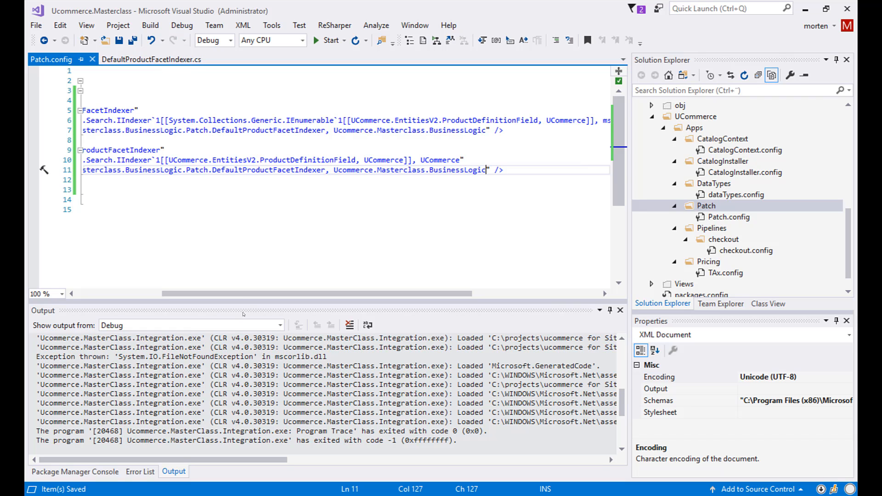
pyautogui.moveTo(242, 294); pyautogui.dragTo(155, 293)
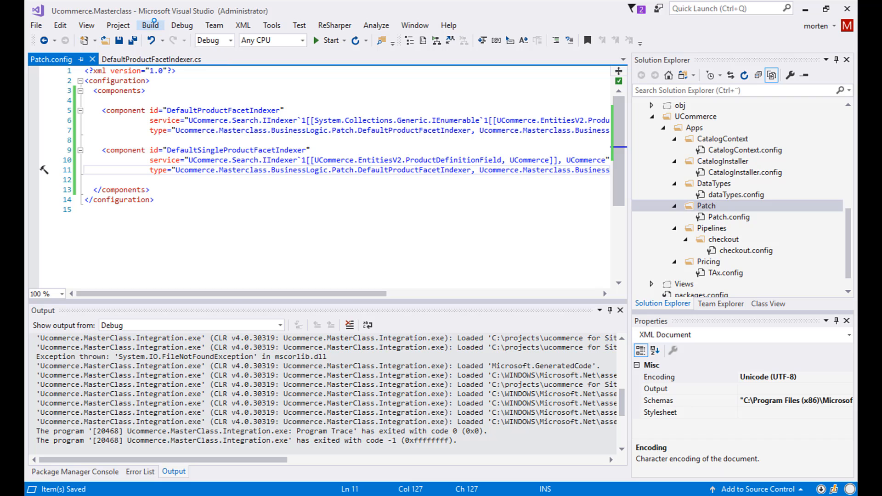
# Rebuild the entire solution from the Build menu
pyautogui.click(153, 25)
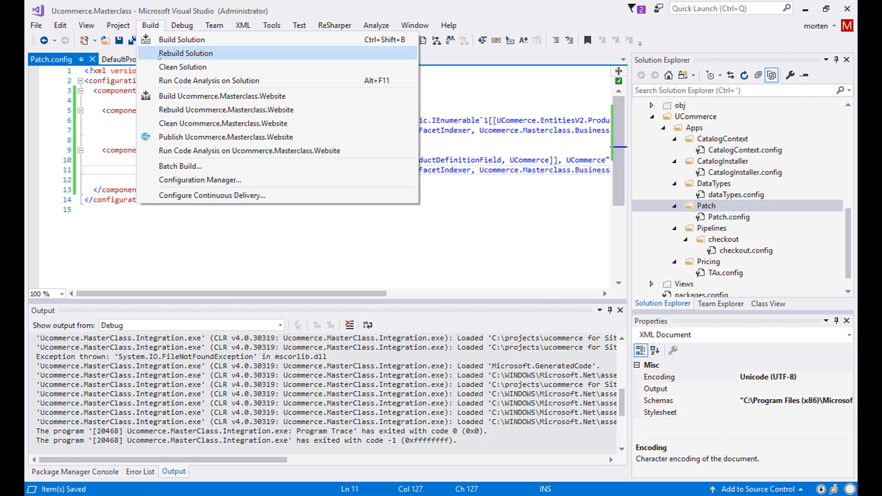
pyautogui.click(160, 54)
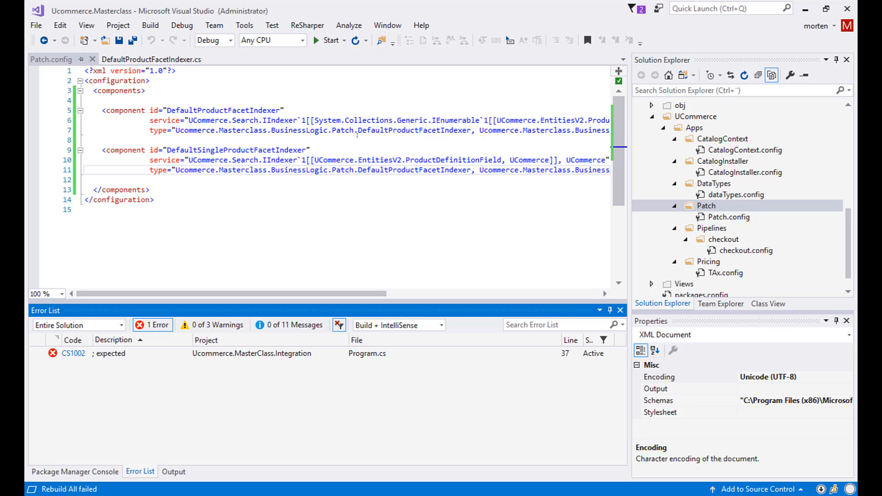
# Jump to the CS1002 '; expected' error in Program.cs line 37, then close it back to Patch.config
pyautogui.click(316, 354)
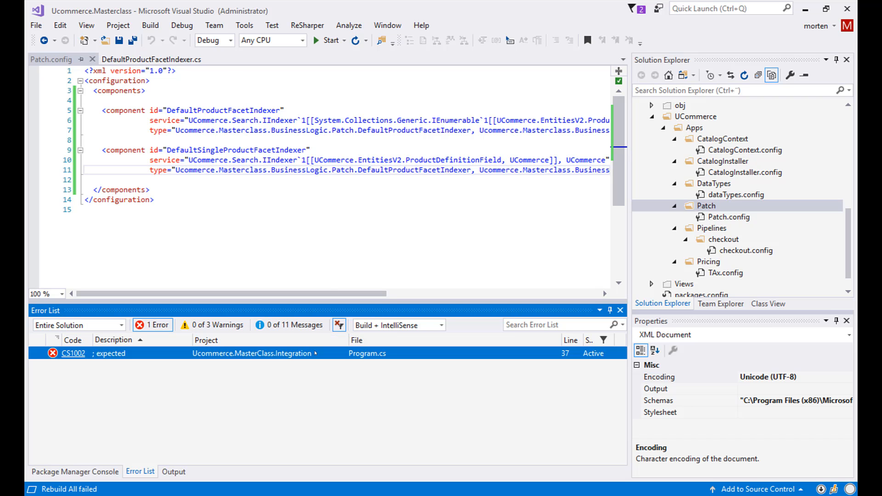
pyautogui.doubleClick(316, 353)
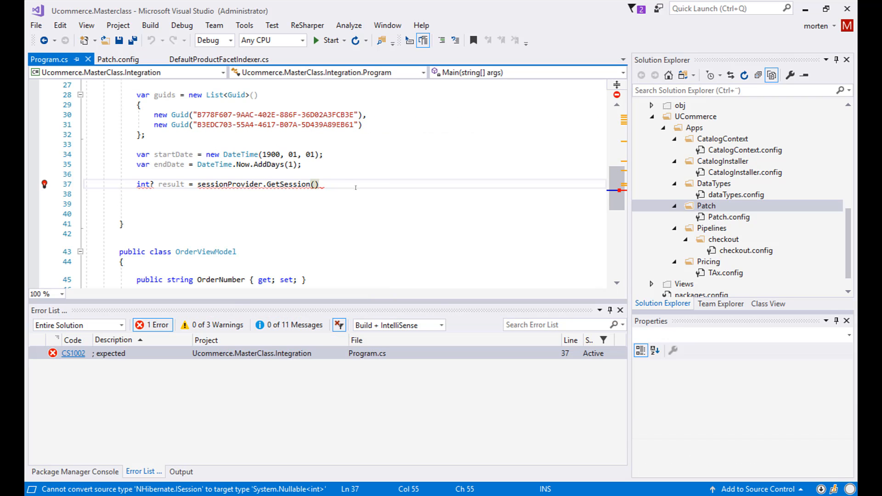
pyautogui.click(76, 60)
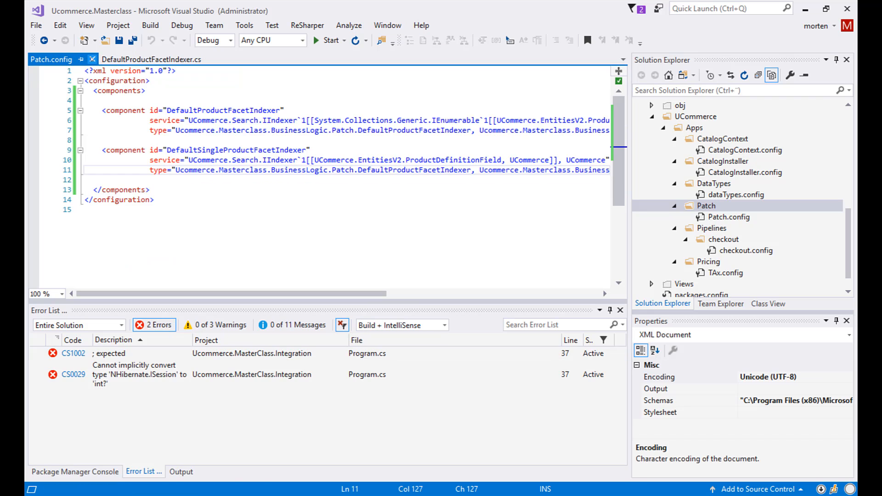
pyautogui.press('Down')
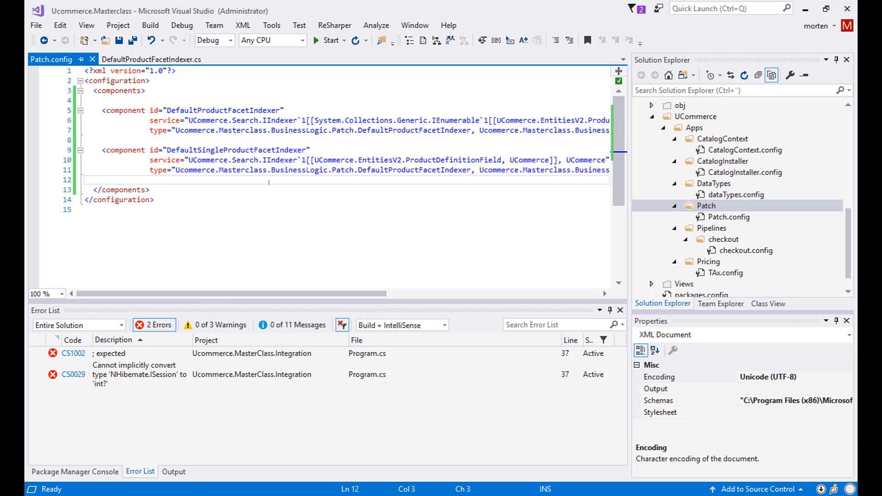
pyautogui.click(152, 59)
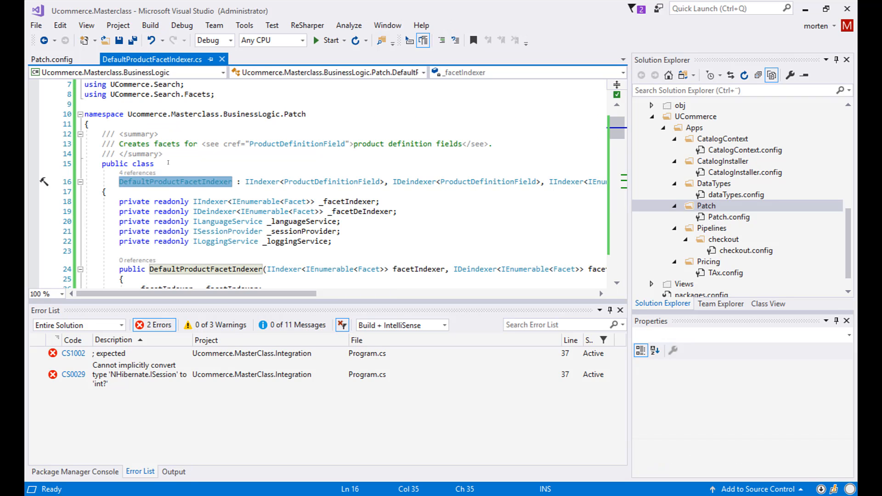
pyautogui.scroll(-3, 167, 163)
pyautogui.scroll(-3, 168, 163)
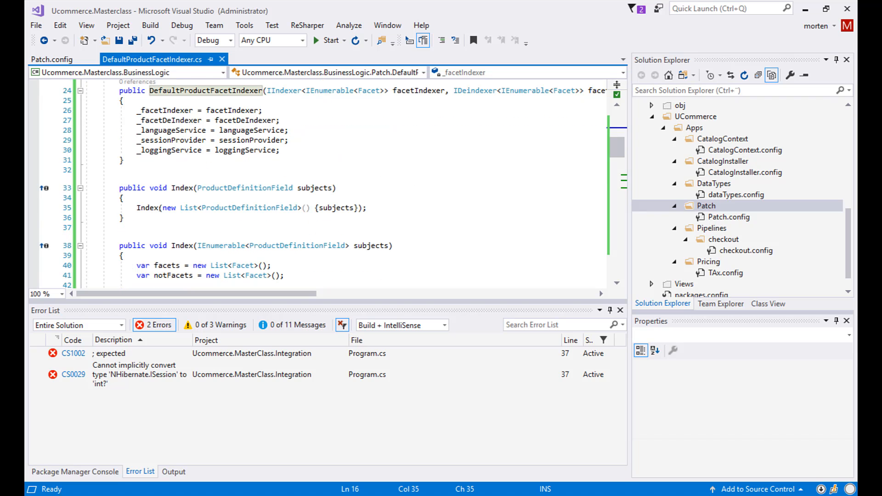
pyautogui.scroll(-2, 162, 236)
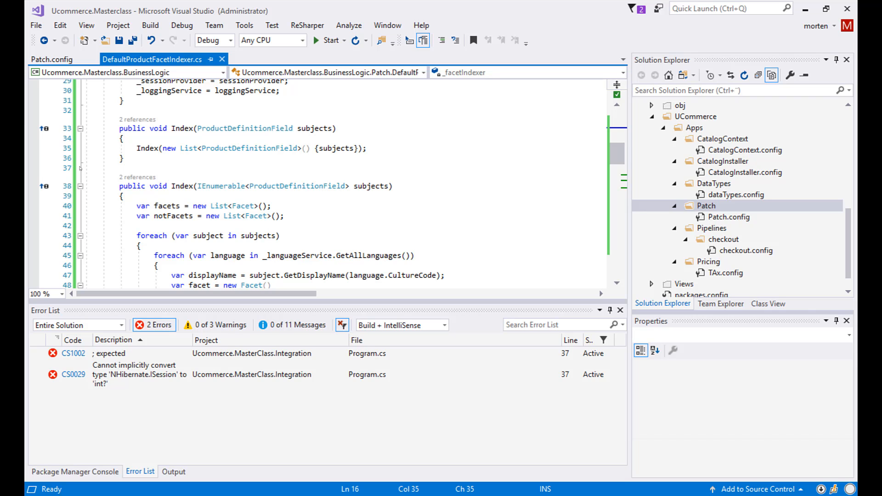
pyautogui.click(49, 60)
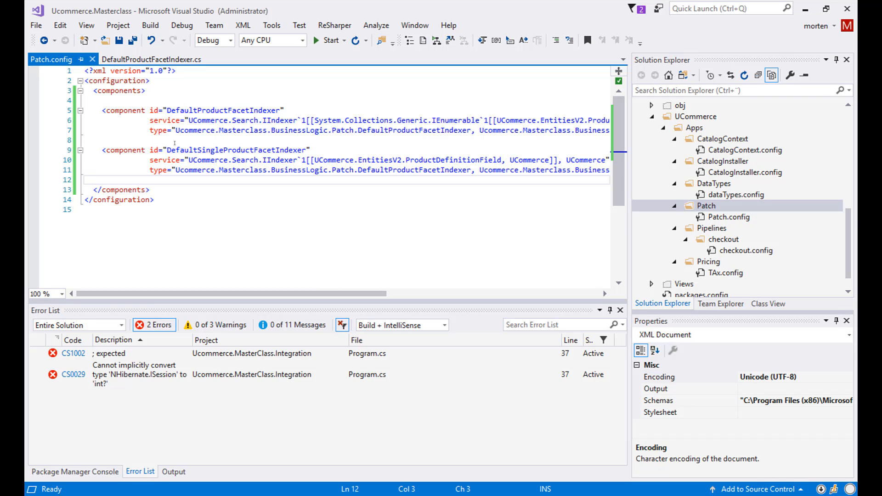
pyautogui.click(248, 189)
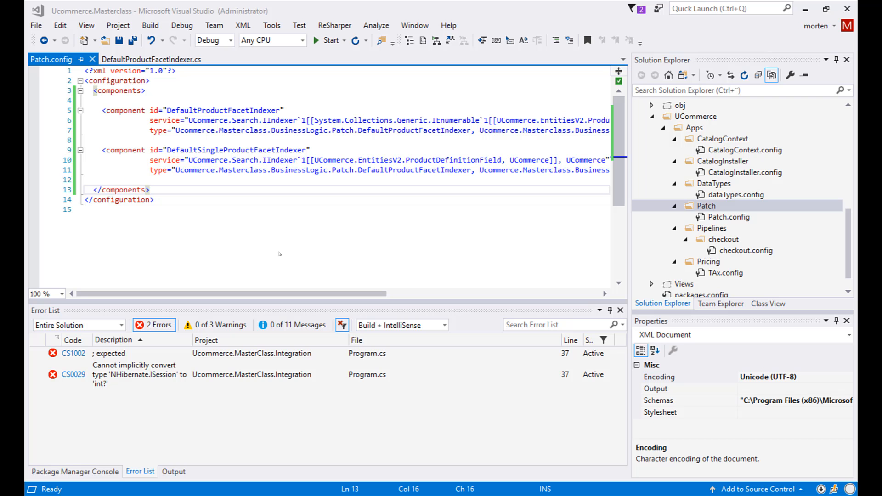